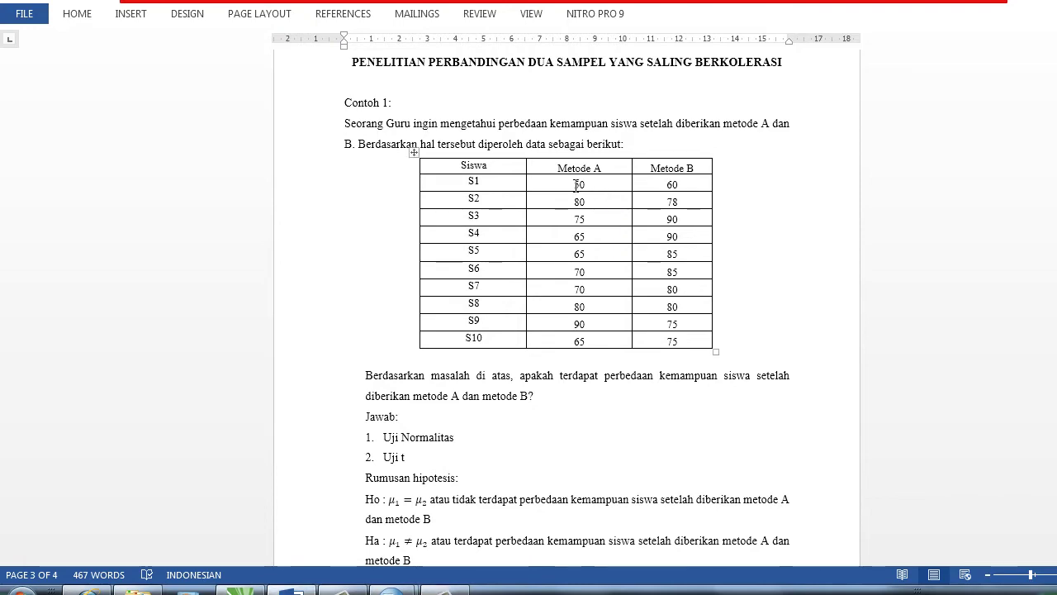
- Copy the Metode A and Metode B scores for S1 to S10 from the Word table into the first two SPSS data columns, starting at row 1
left_click_drag(574, 187, 651, 341)
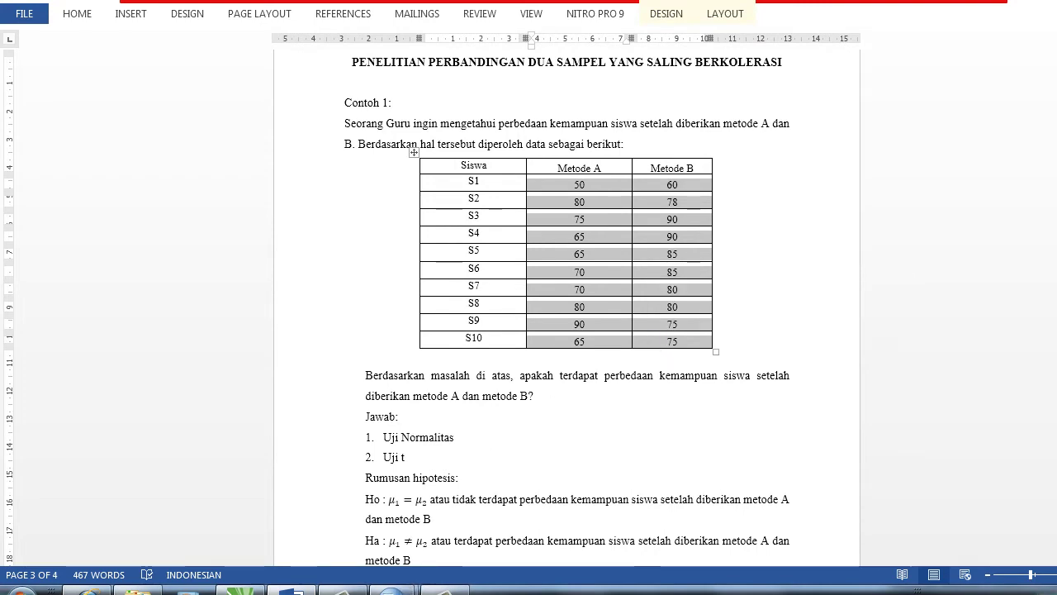
mouse_move(392, 588)
left_click(329, 542)
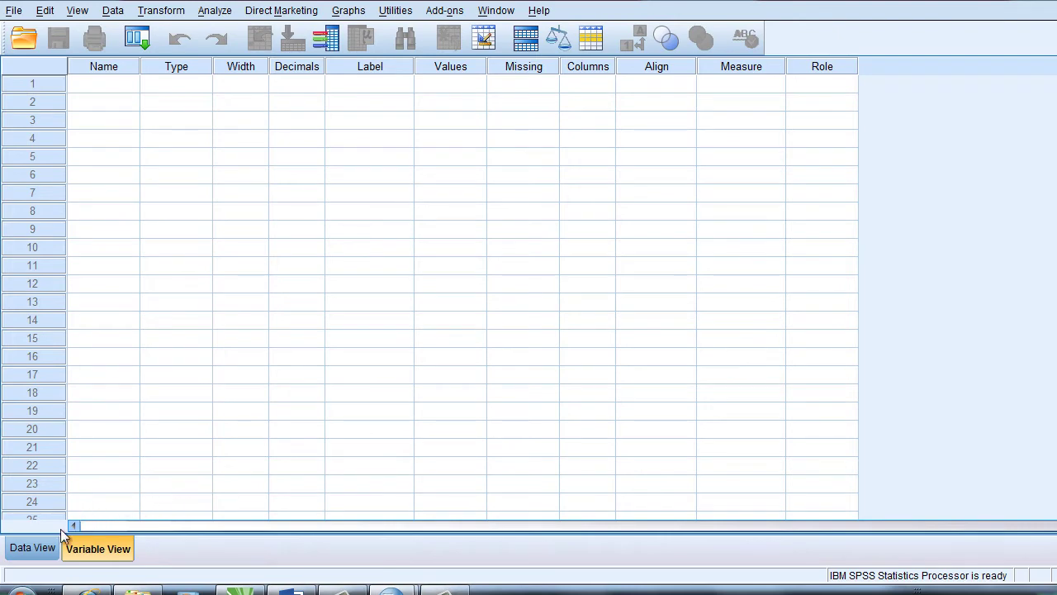
left_click(33, 548)
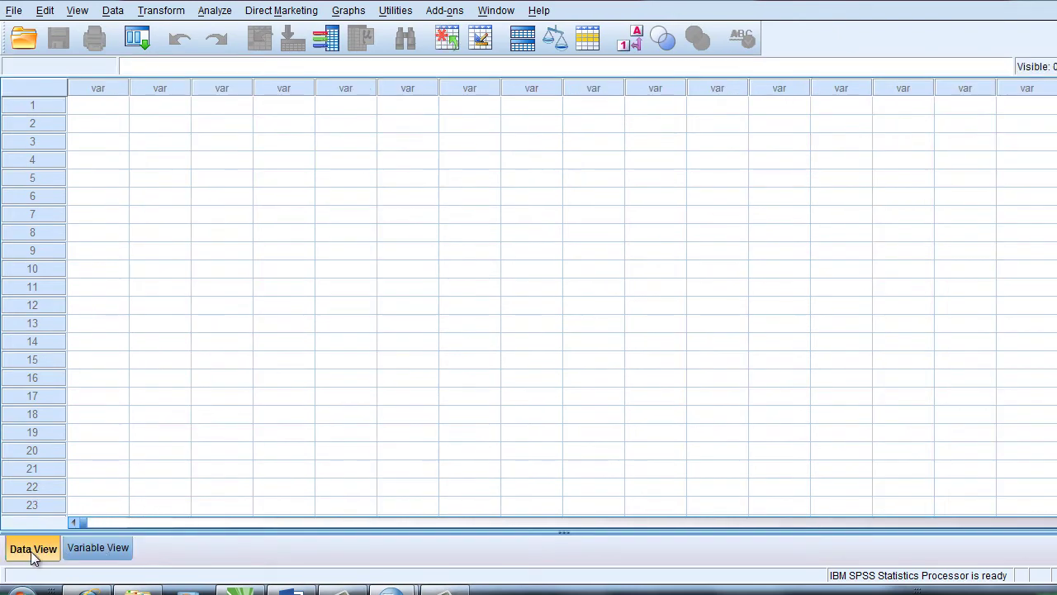
left_click(114, 111)
type("50,00\t60,00 80,00\t78,00 75,00\t90,00 65,00\t90,00 65,00\t85,00 70,00\t85,00 70,00\t80,00 80,00\t80,00 90,00\t75,00 65,00\t75,00")
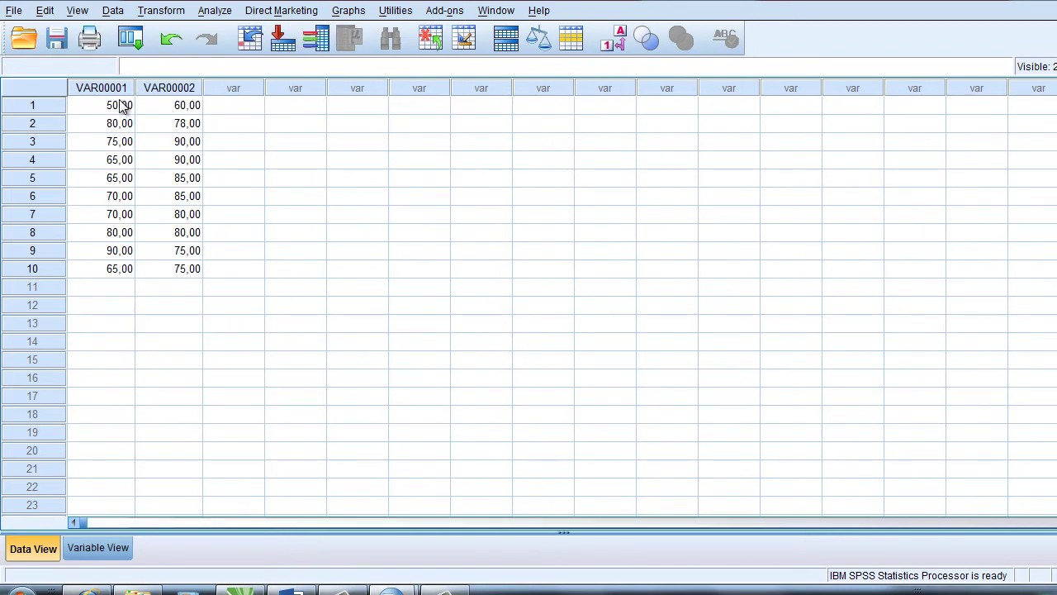
- Rename the two variables as KemampuanA and KemampuanB
left_click(101, 549)
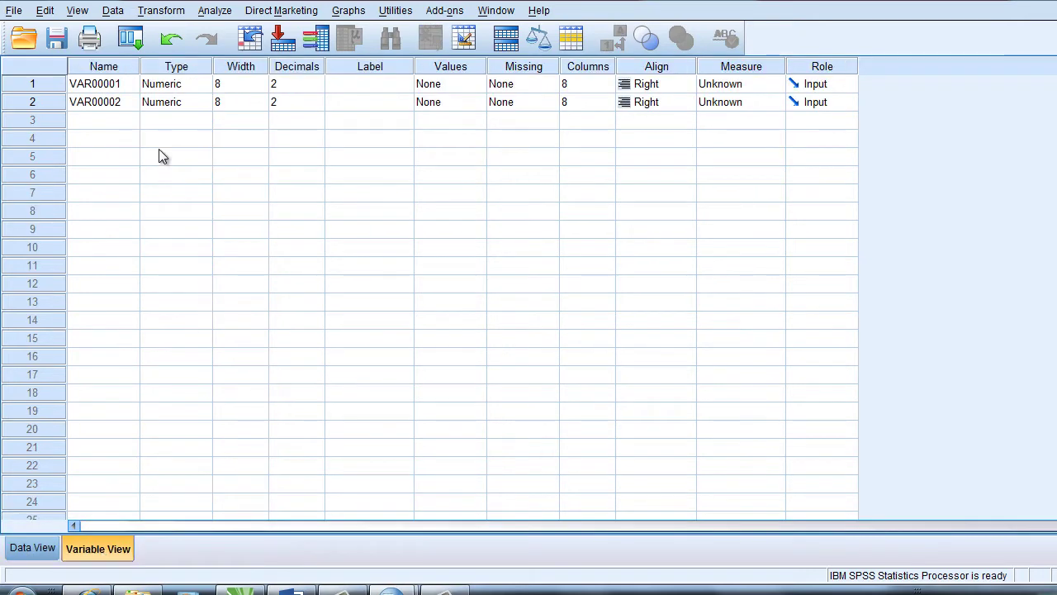
left_click(118, 82)
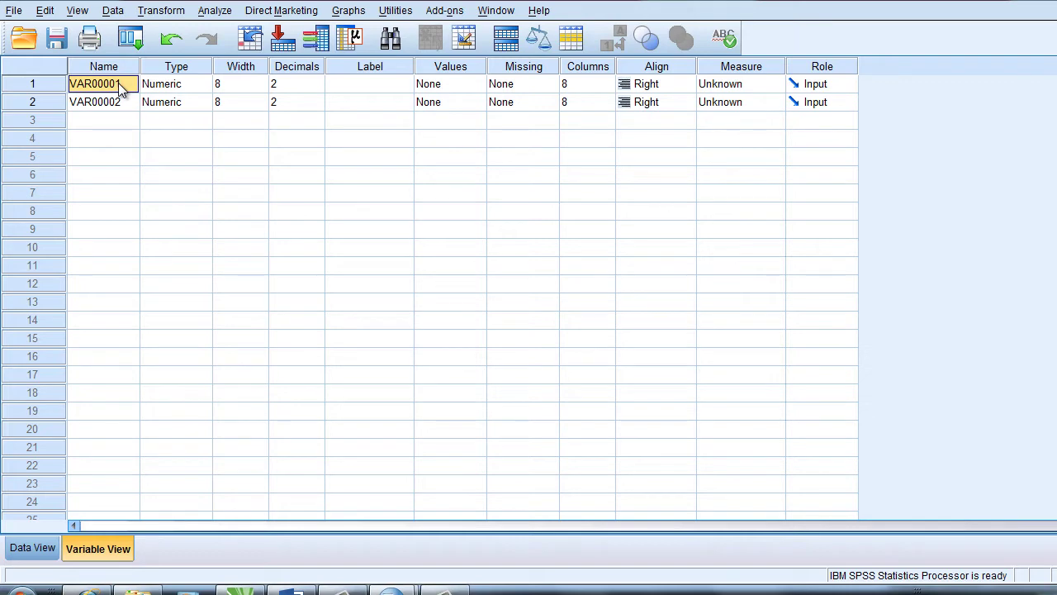
type("Ke")
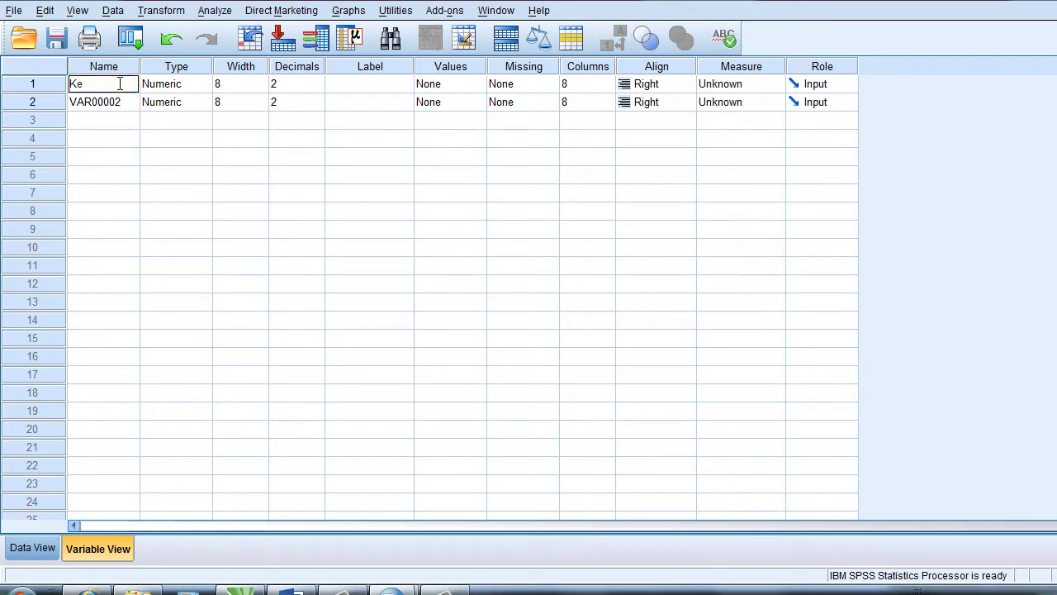
type("mapuanA")
left_click(120, 104)
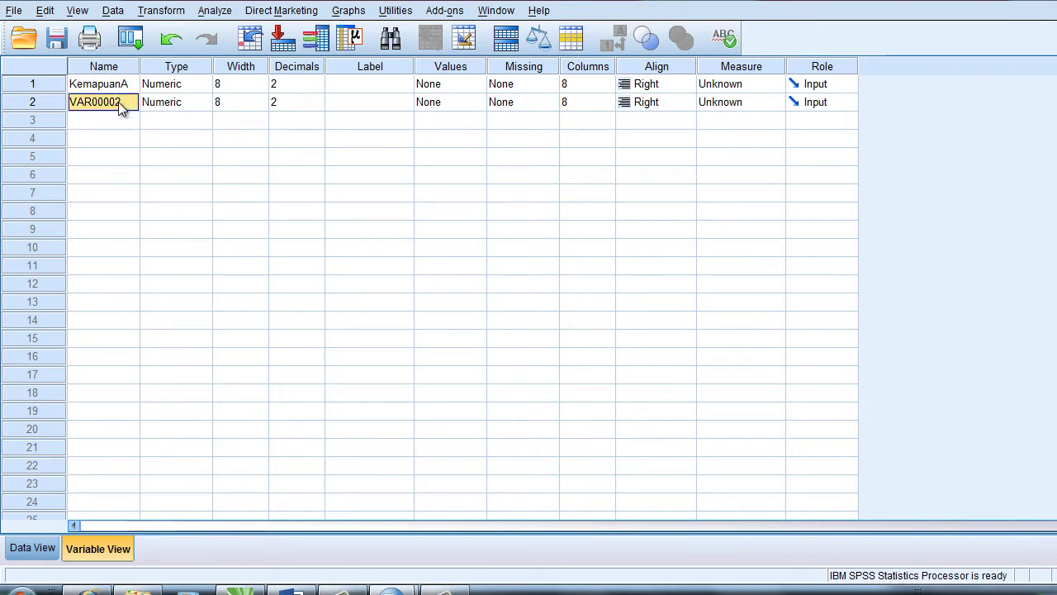
type("Kem")
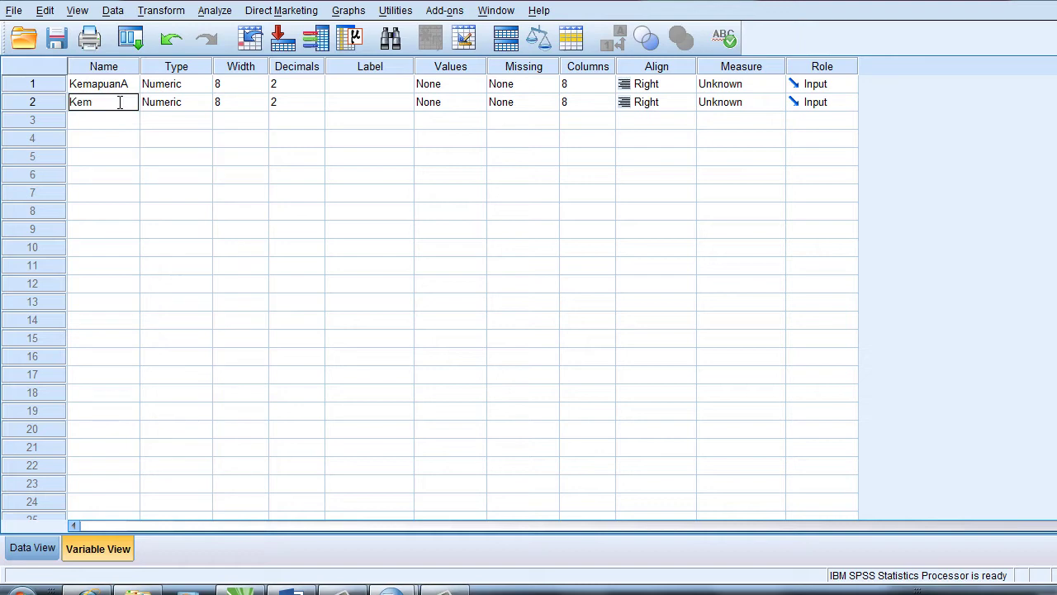
type("ampuanB")
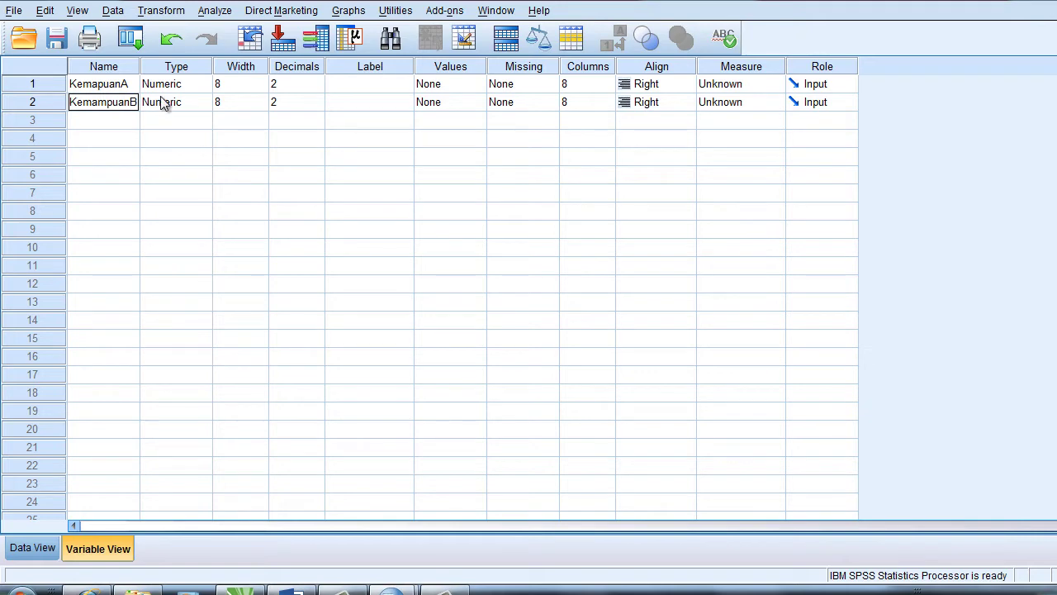
left_click(99, 85)
left_click(99, 84)
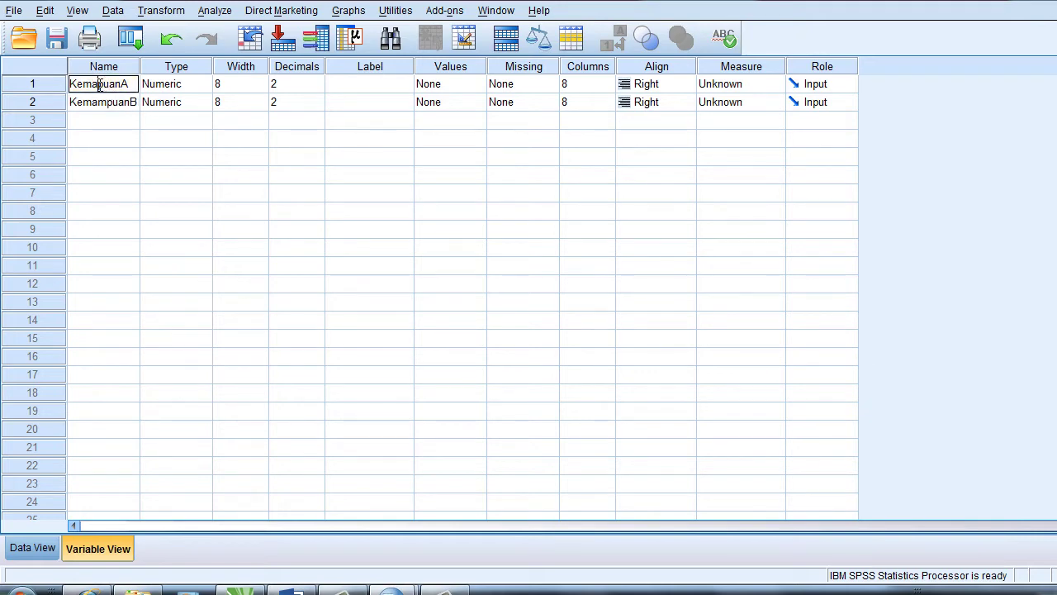
type("m")
- Set the decimals of both KemampuanA and KemampuanB to 0
left_click(318, 86)
left_click(317, 87)
left_click(317, 87)
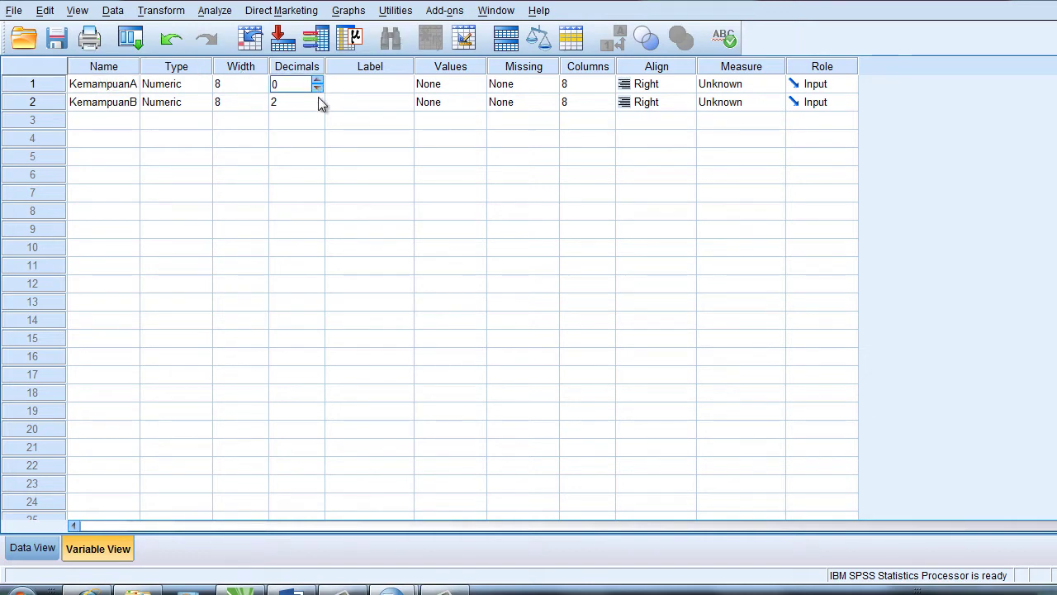
left_click(316, 105)
left_click(318, 106)
left_click(317, 106)
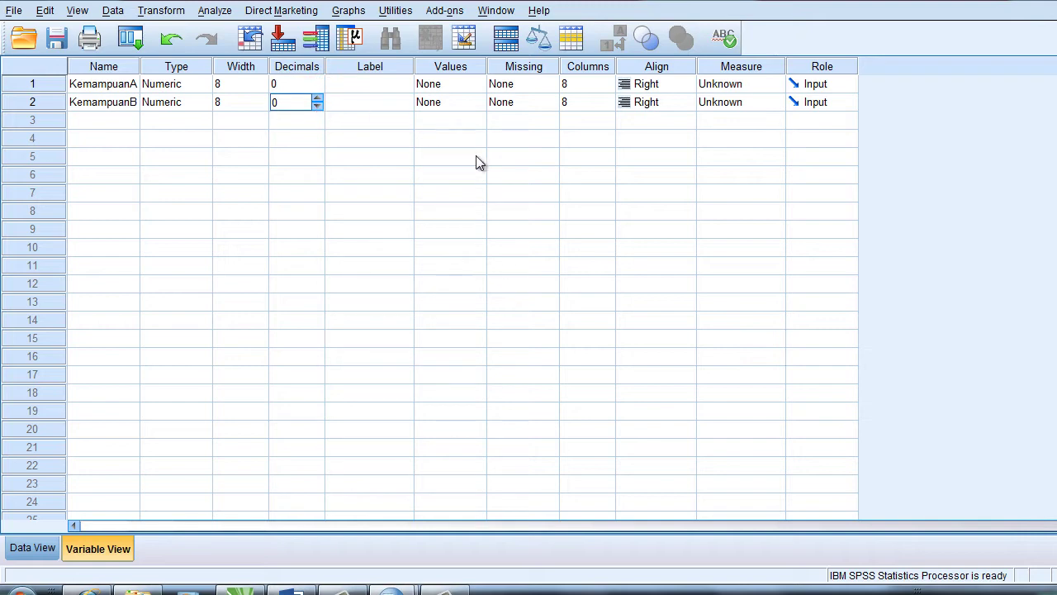
- Set the measurement level of KemampuanA and KemampuanB to Scale
left_click(740, 86)
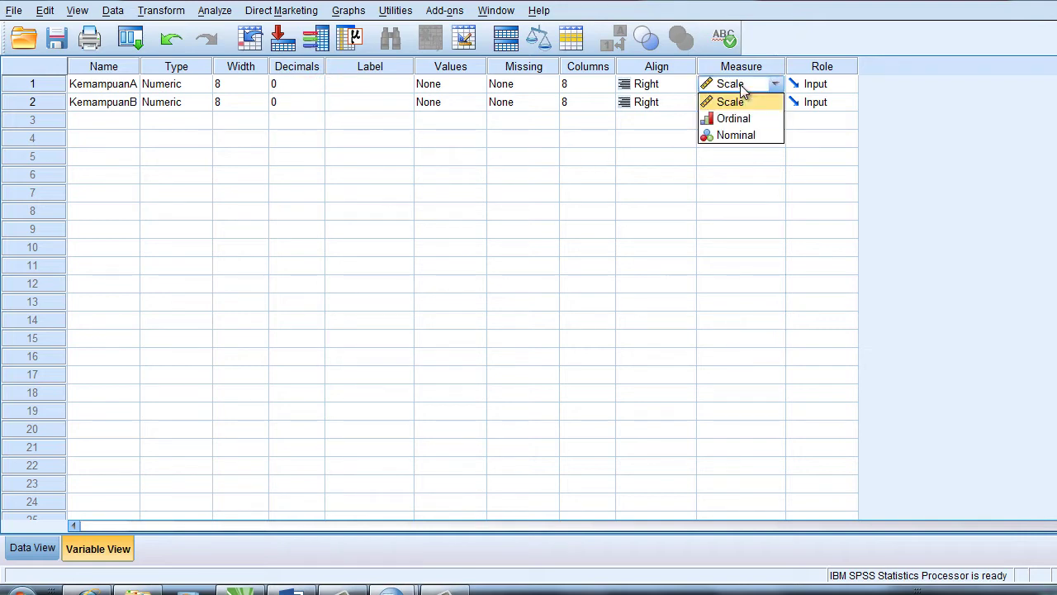
left_click(742, 103)
left_click(742, 104)
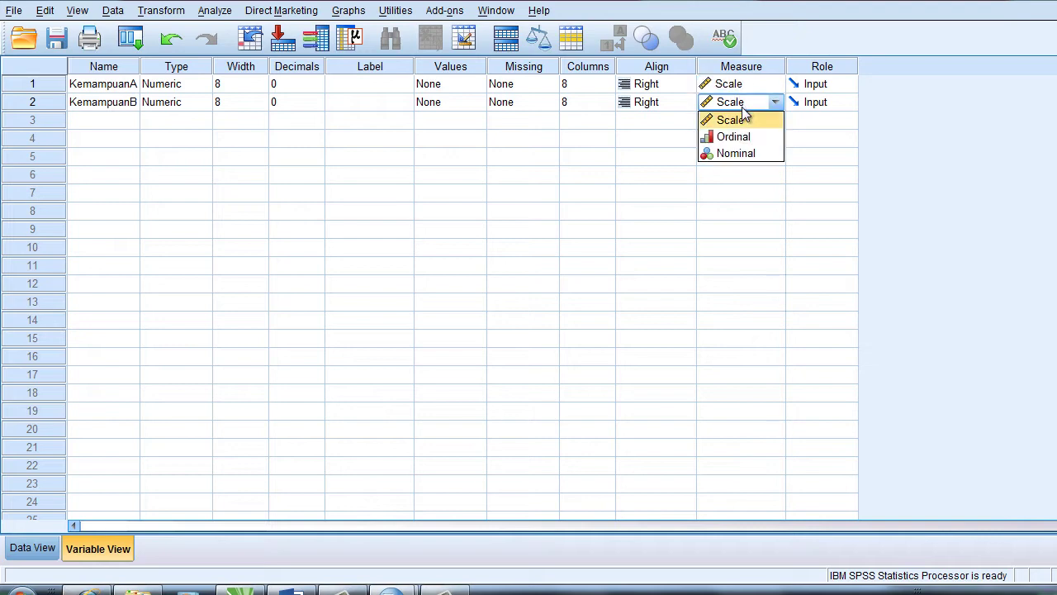
left_click(743, 122)
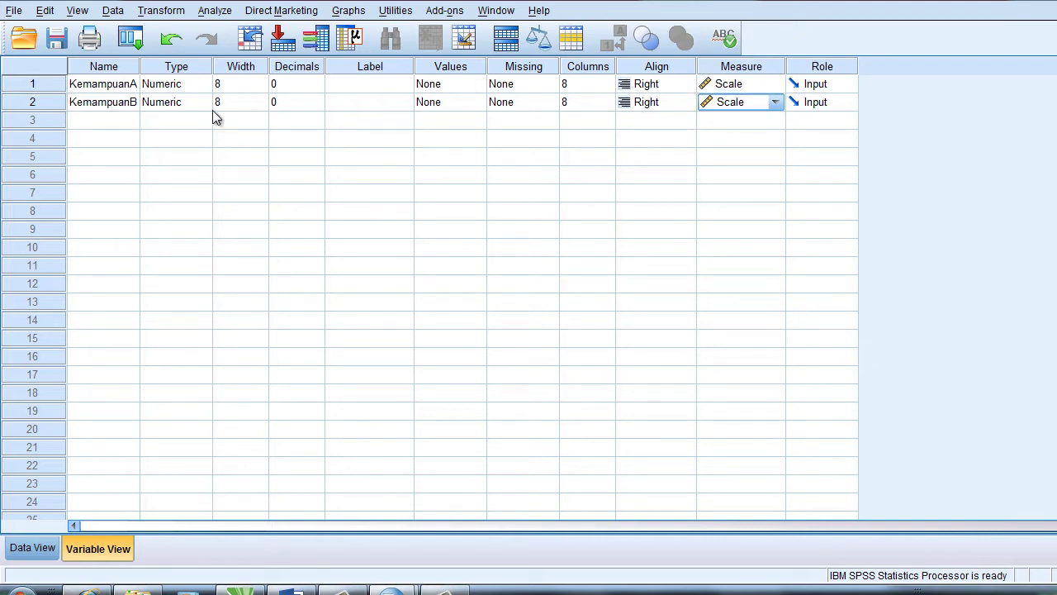
- Start an Explore analysis with KemampuanA and KemampuanB as the dependent variables
left_click(216, 14)
mouse_move(254, 50)
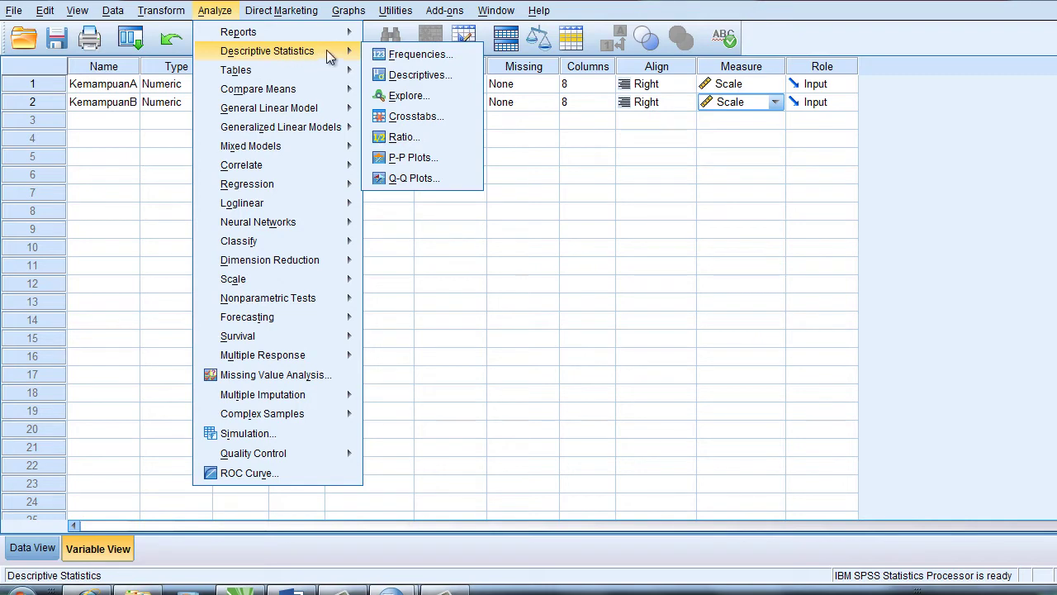
left_click(401, 96)
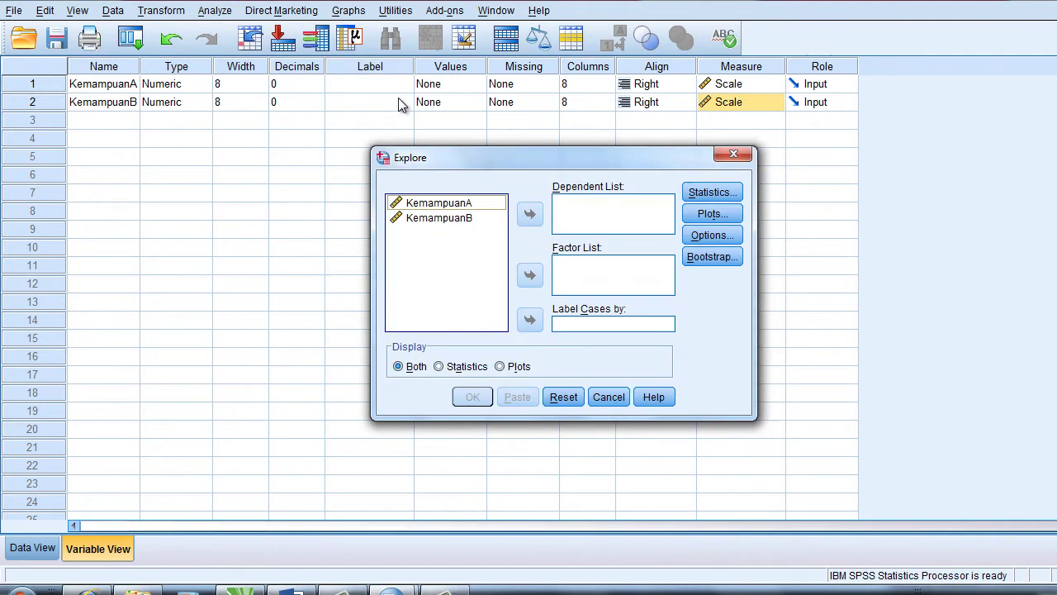
left_click(440, 204)
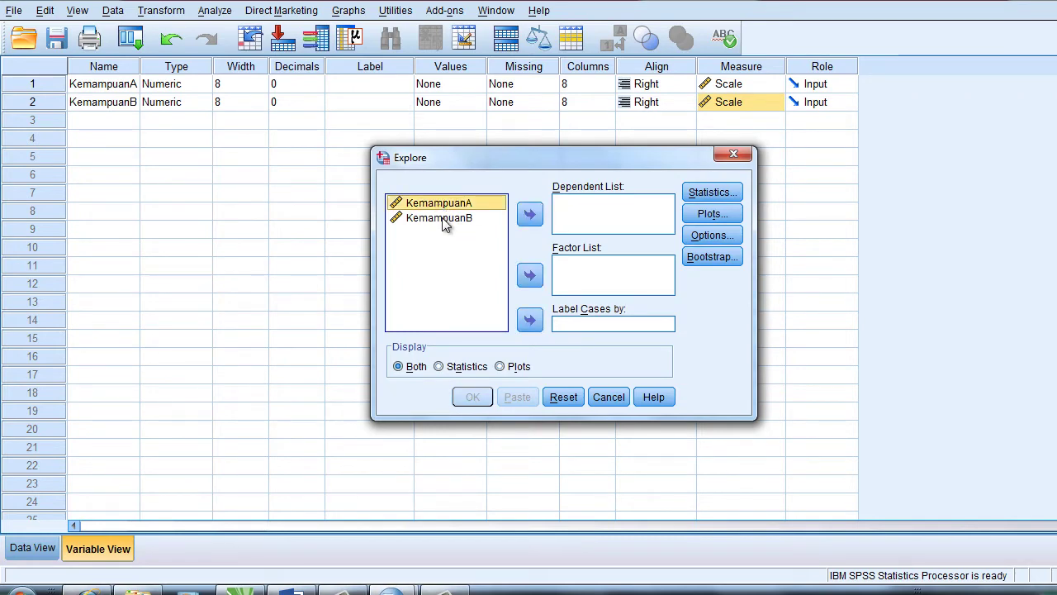
left_click(443, 220, "shift")
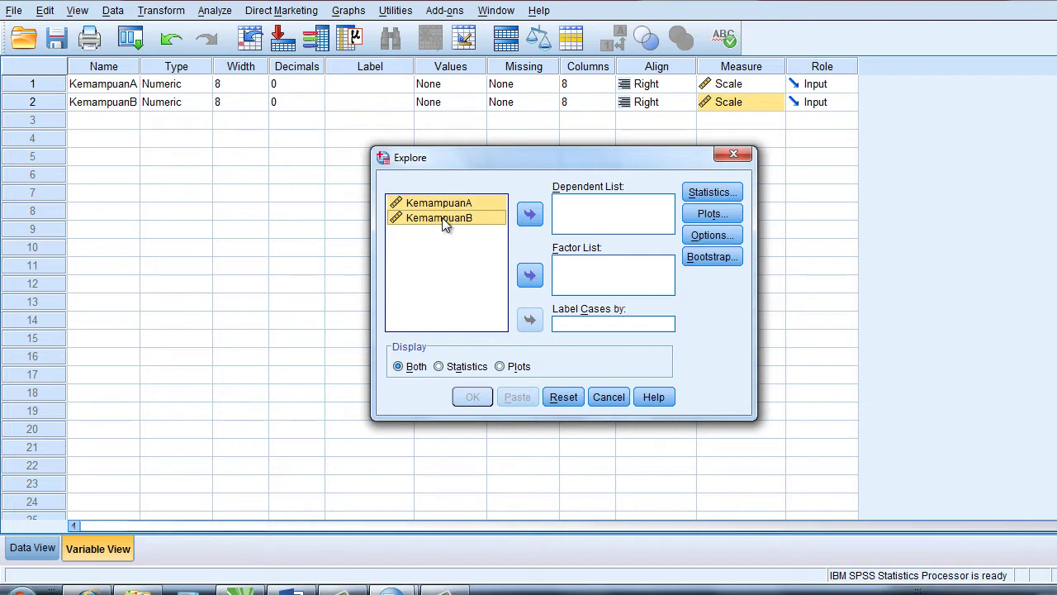
left_click(531, 215)
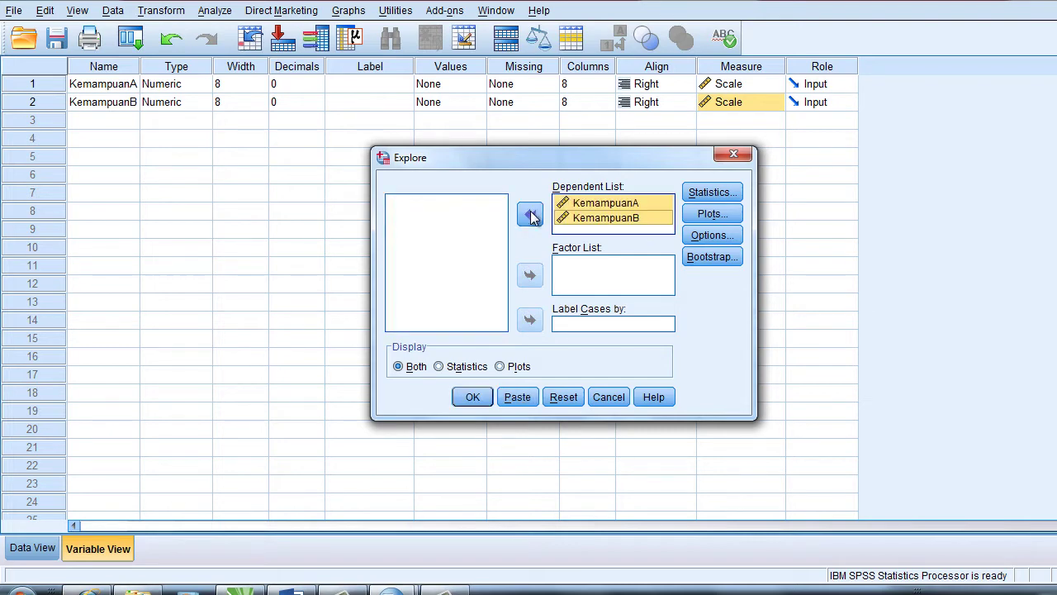
- Enable normality plots with tests for the Explore analysis and run it
left_click(700, 215)
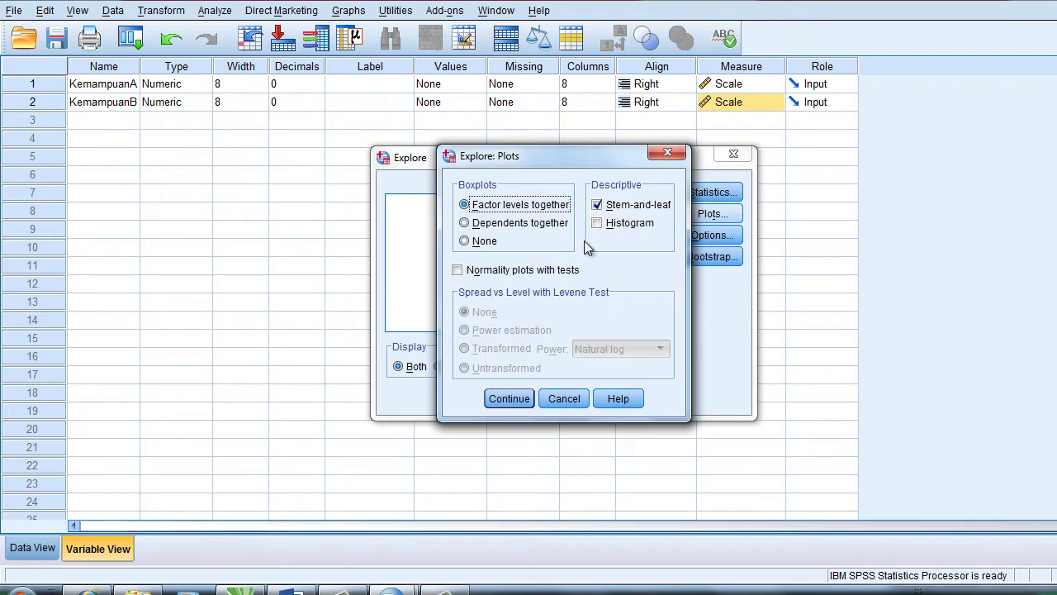
left_click(510, 272)
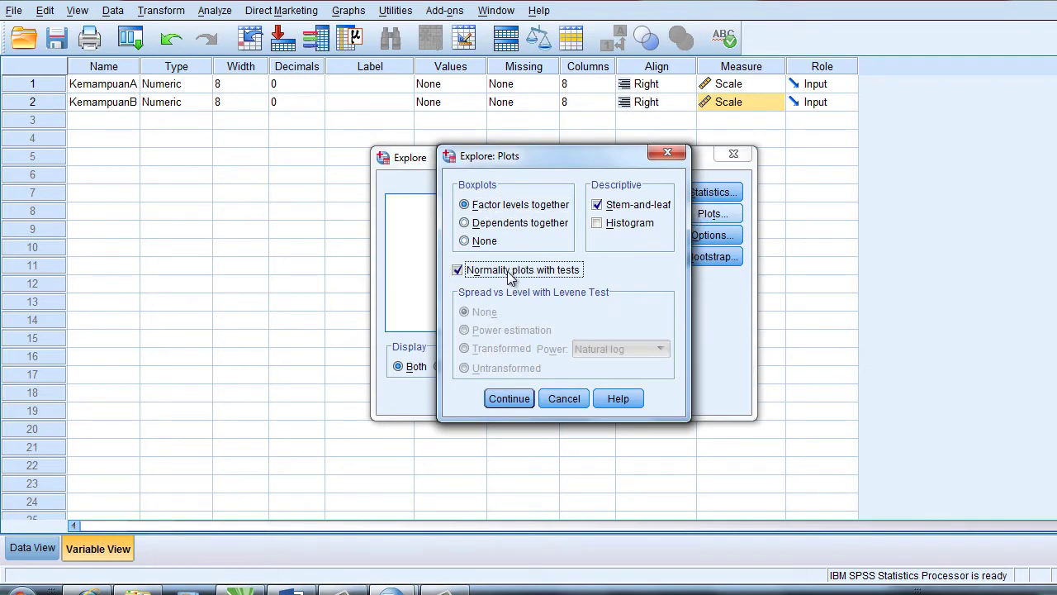
left_click(507, 398)
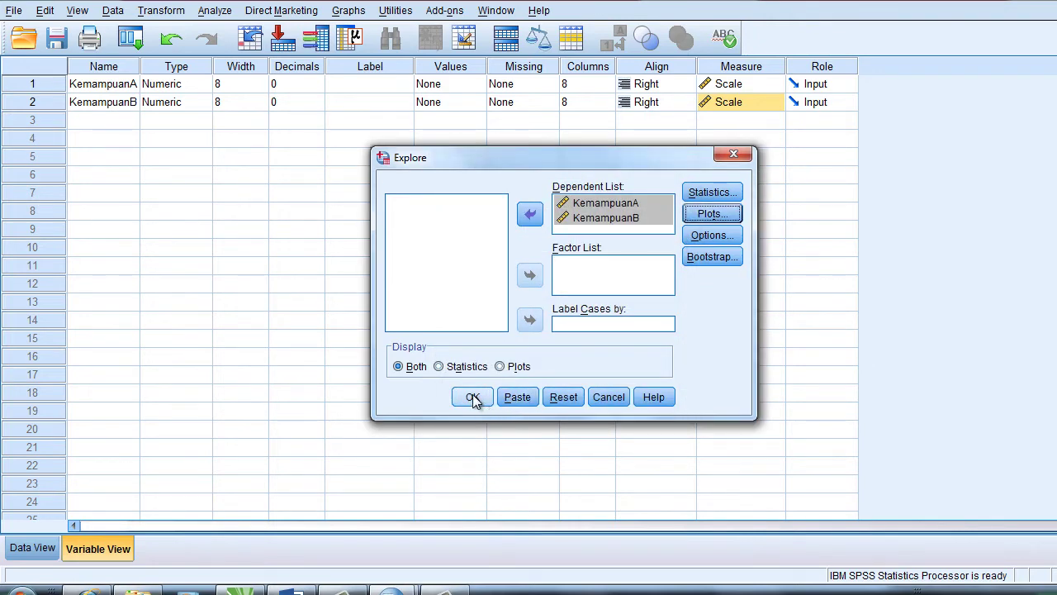
left_click(472, 397)
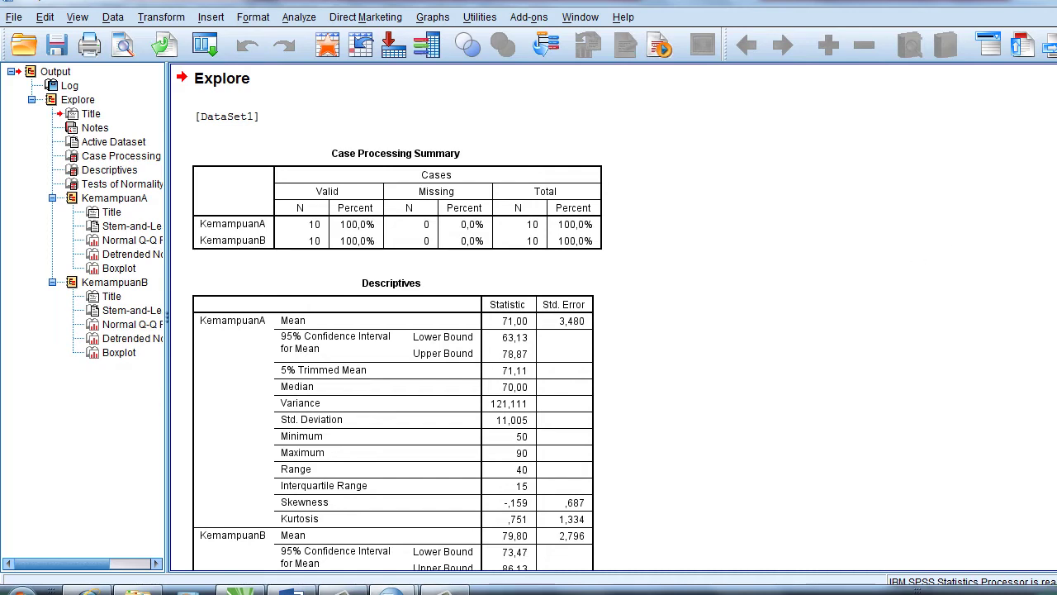
- Examine the Shapiro-Wilk significance values of KemampuanA and KemampuanB in the Tests of Normality table
scroll(611, 328, "down", 10)
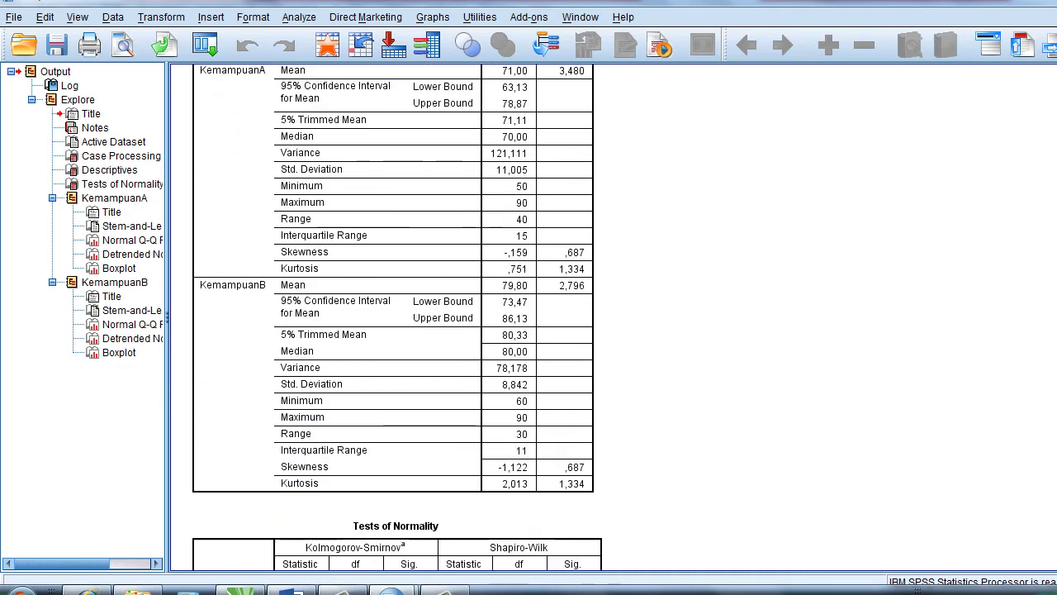
scroll(880, 283, "down", 3)
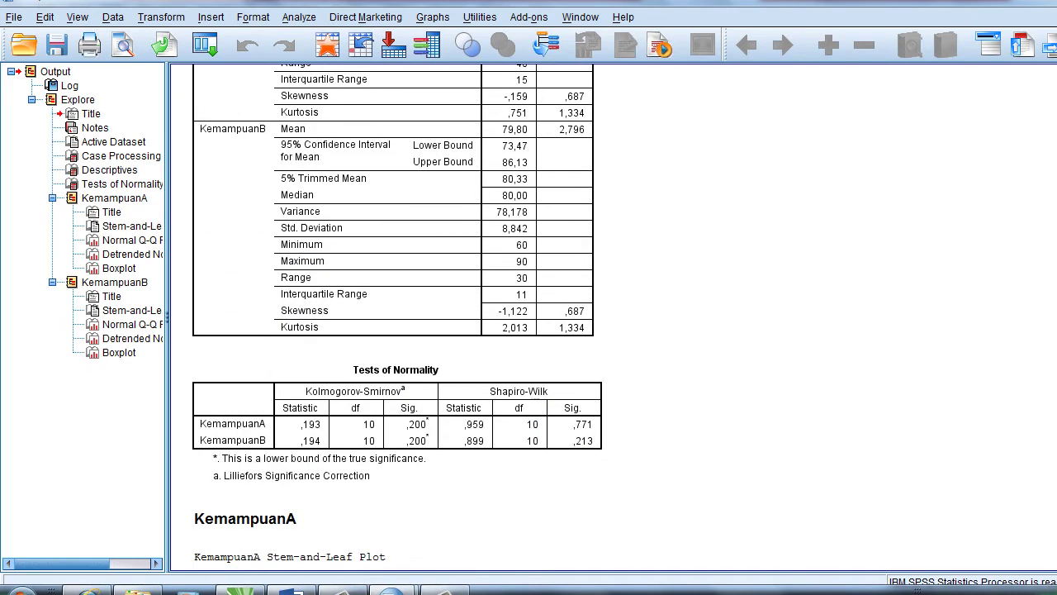
left_click(566, 402)
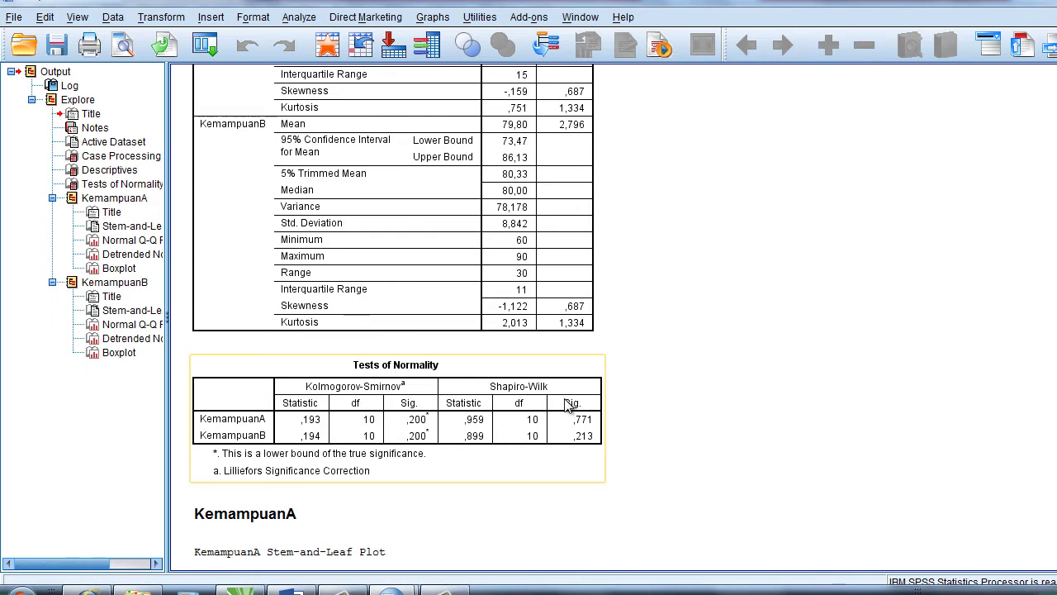
left_click(641, 464)
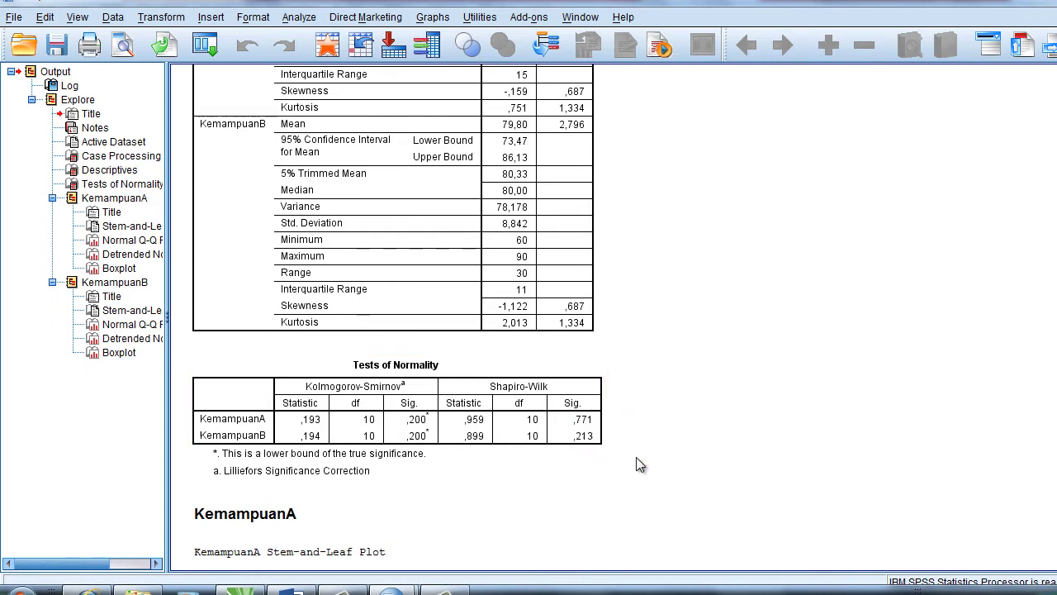
left_click(590, 408)
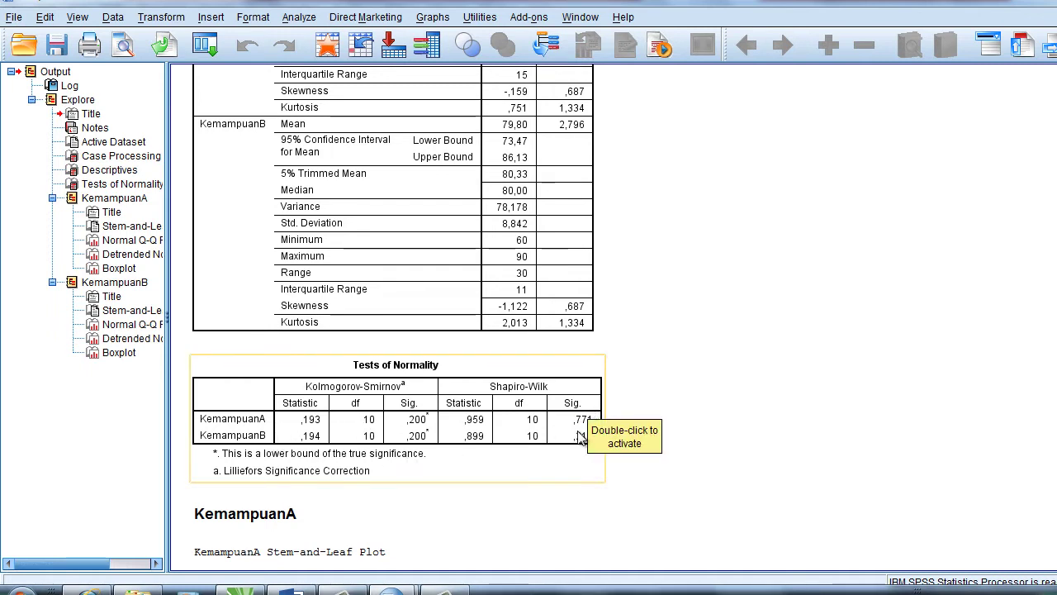
left_click(661, 388)
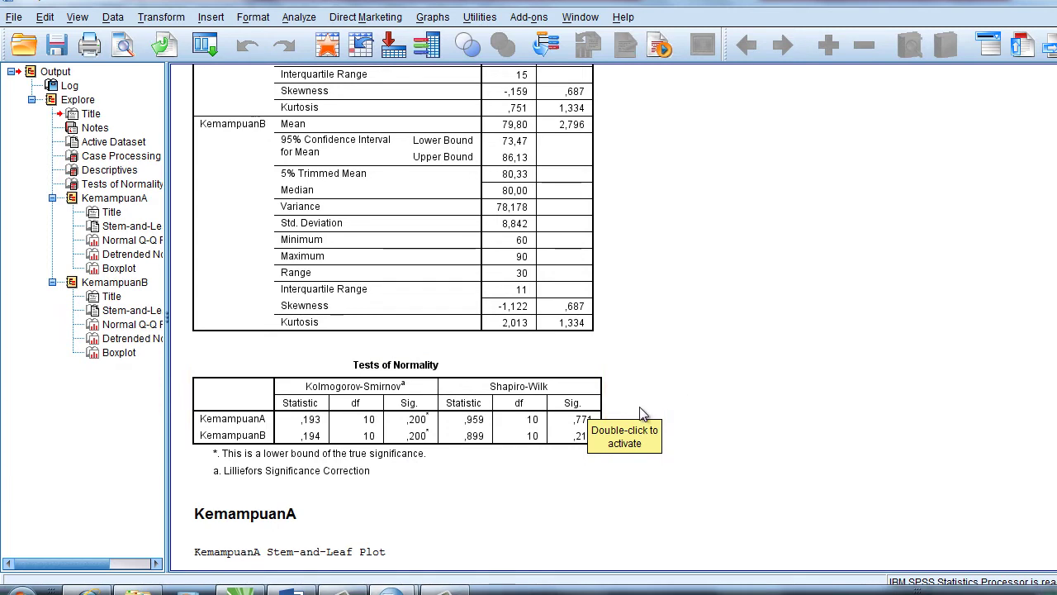
left_click(580, 429)
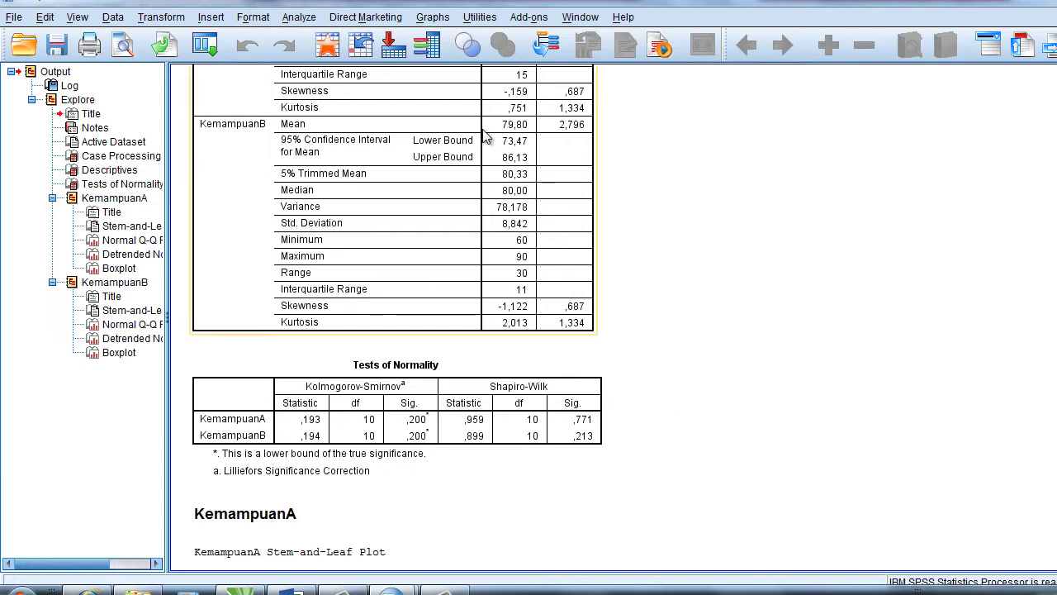
- Start a Paired-Samples T Test with KemampuanA as Variable1 and KemampuanB as Variable2 of pair 1
left_click(299, 18)
mouse_move(355, 118)
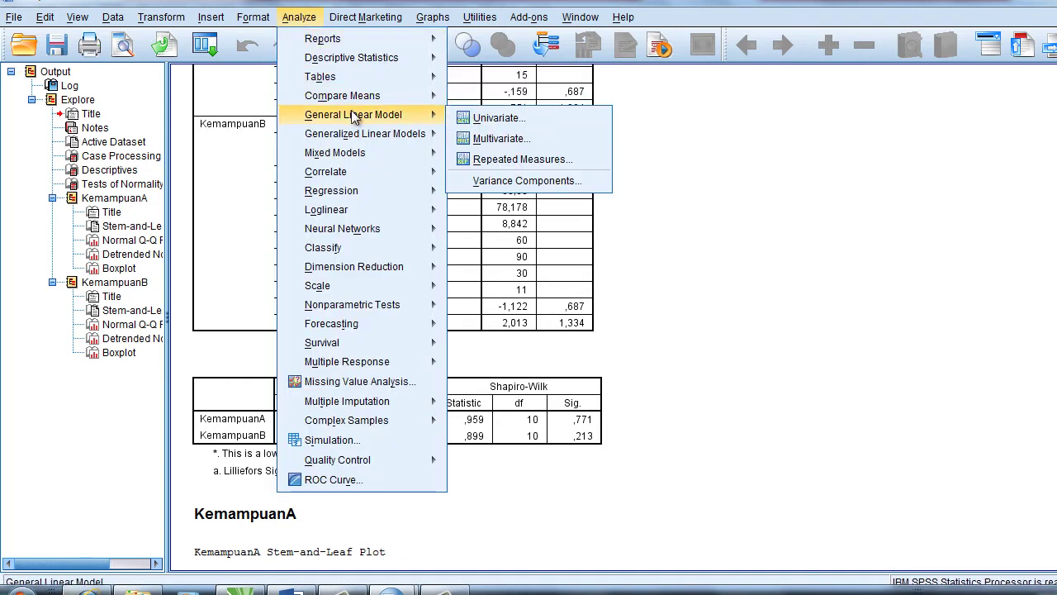
mouse_move(367, 97)
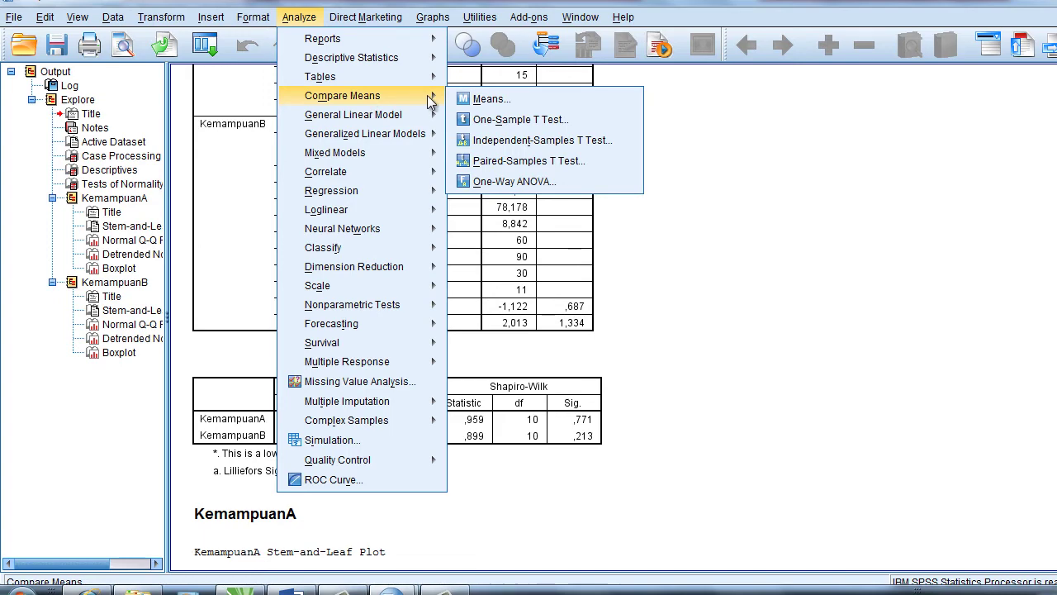
left_click(483, 164)
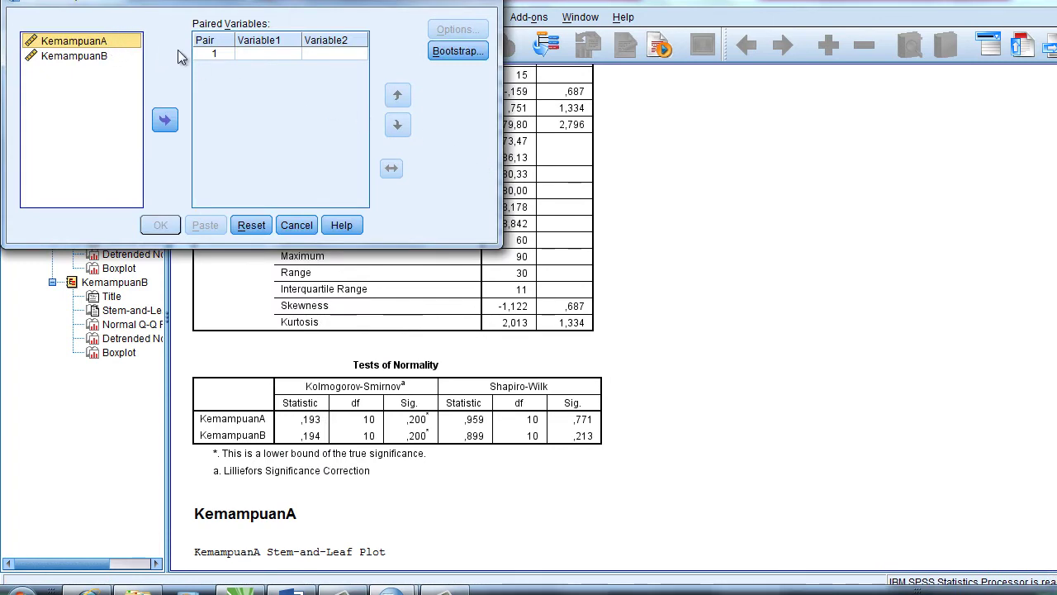
left_click(165, 122)
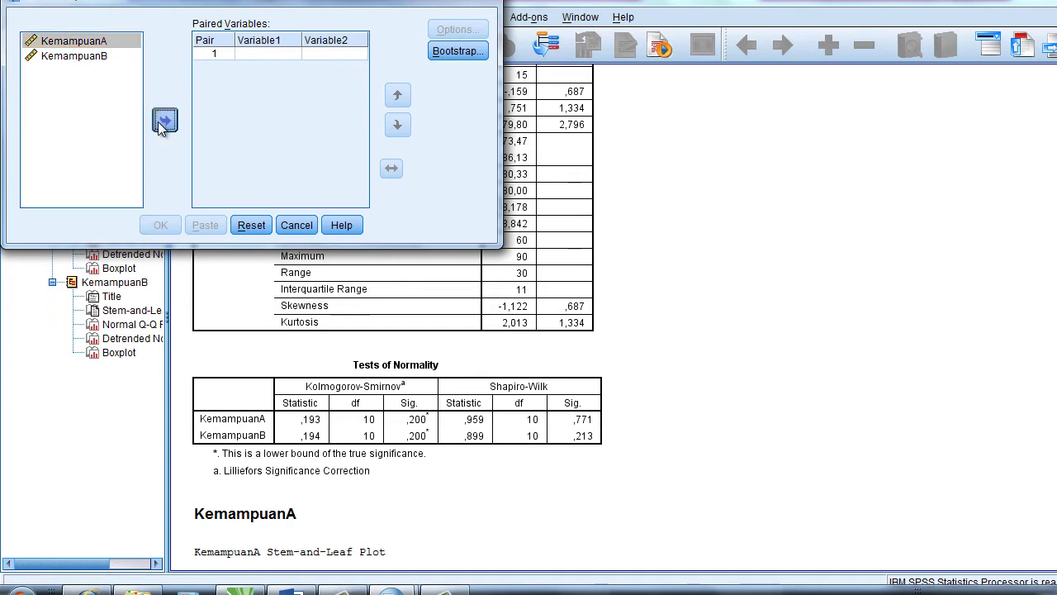
left_click(100, 60)
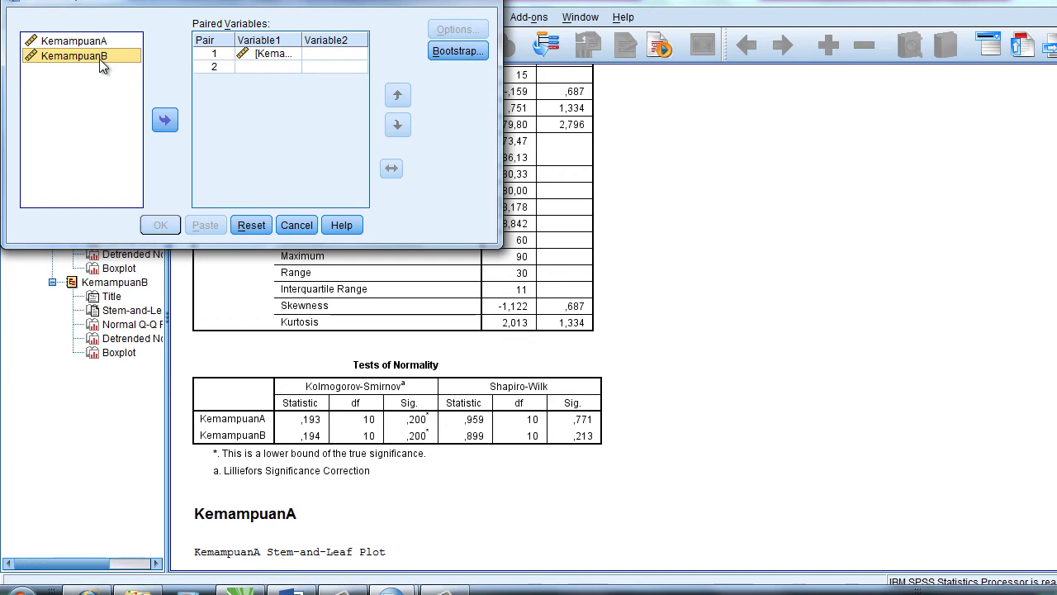
left_click(165, 121)
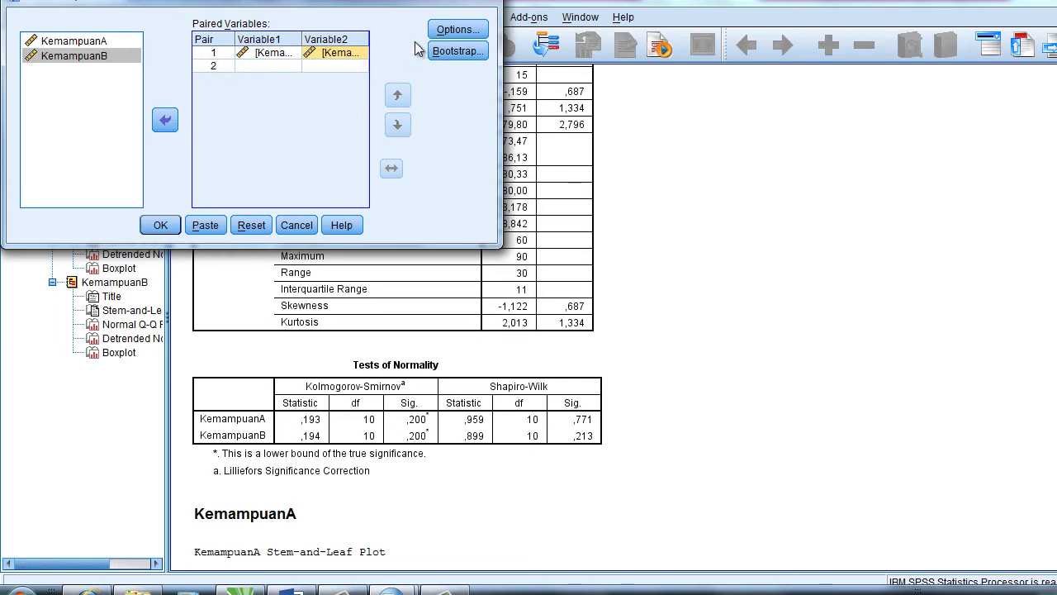
- Accept the 95% confidence interval with cases excluded analysis by analysis, and run the paired-samples t test
left_click(452, 29)
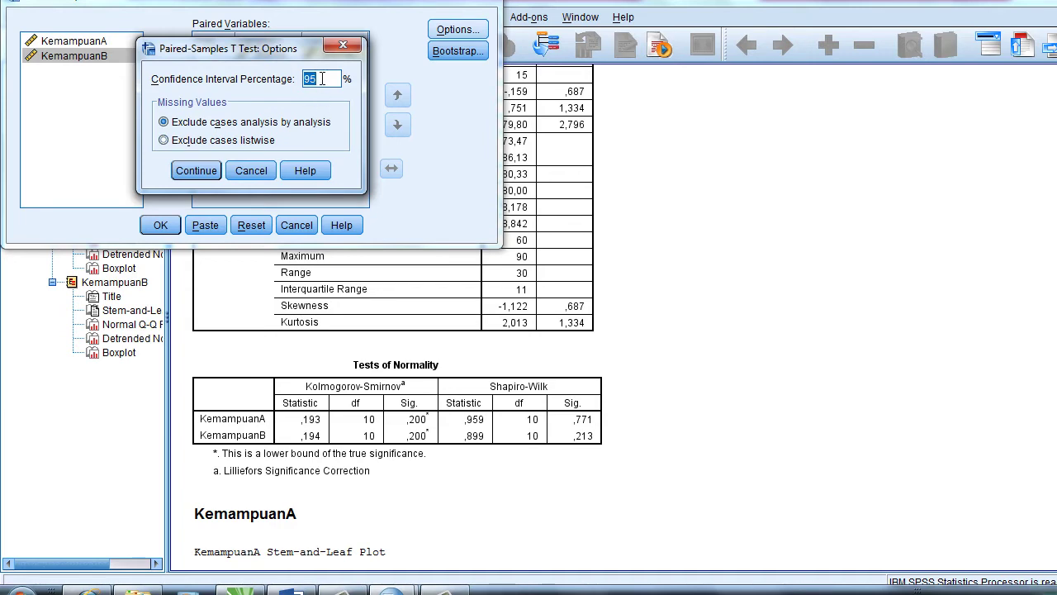
left_click(207, 171)
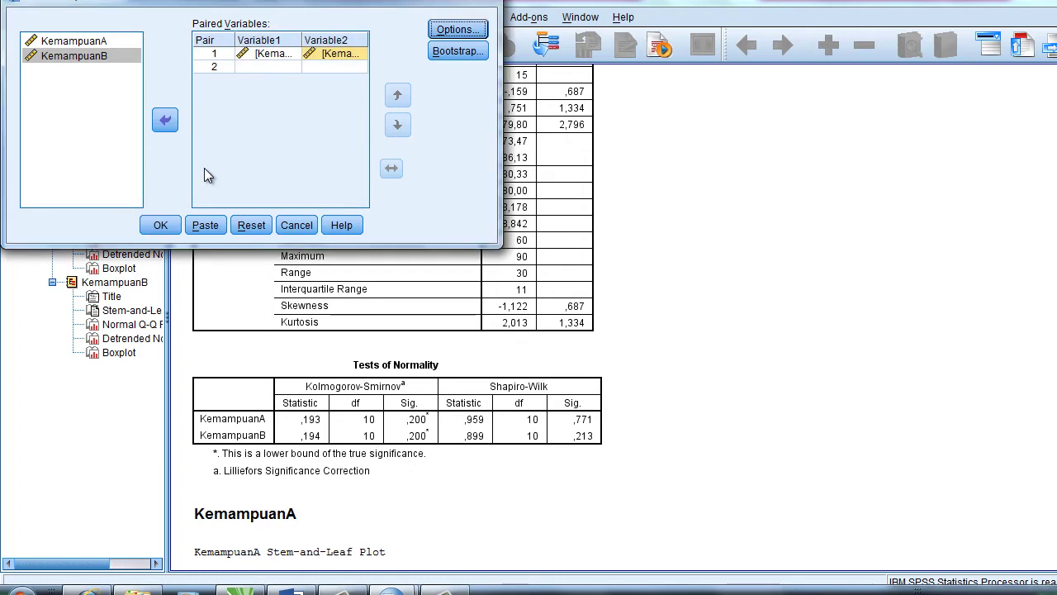
left_click(161, 225)
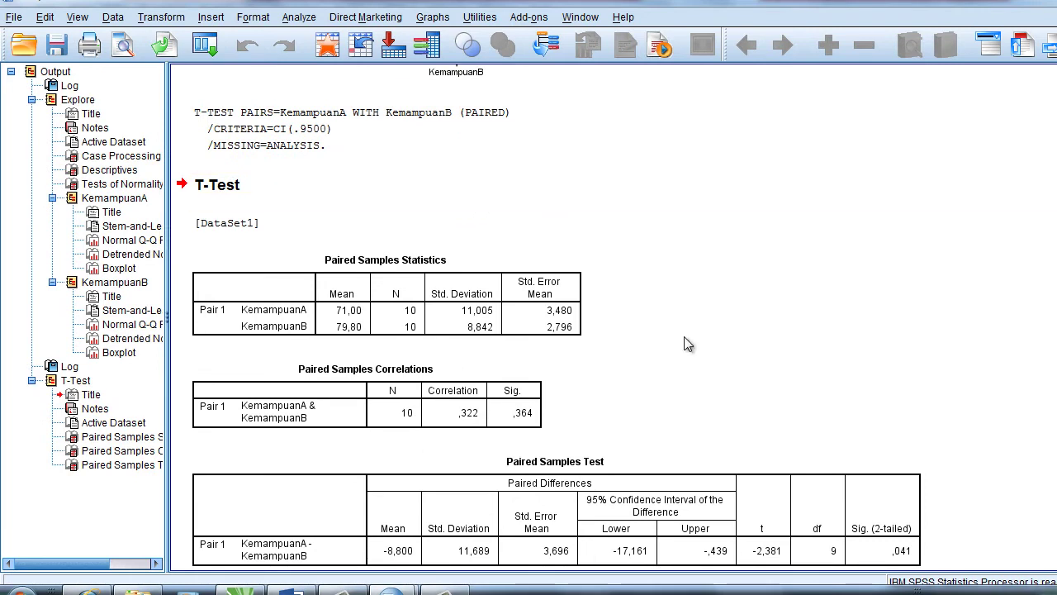
- Examine the paired-samples correlations and test tables, comparing the significance with the hypotheses Ho and Ha in the Word document
left_click(691, 501)
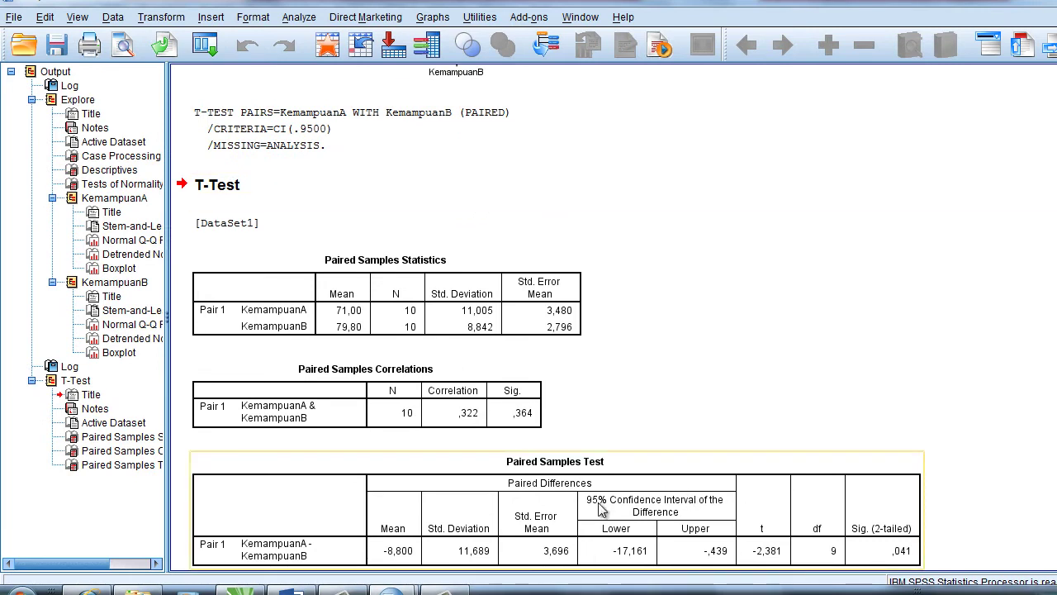
left_click(531, 417)
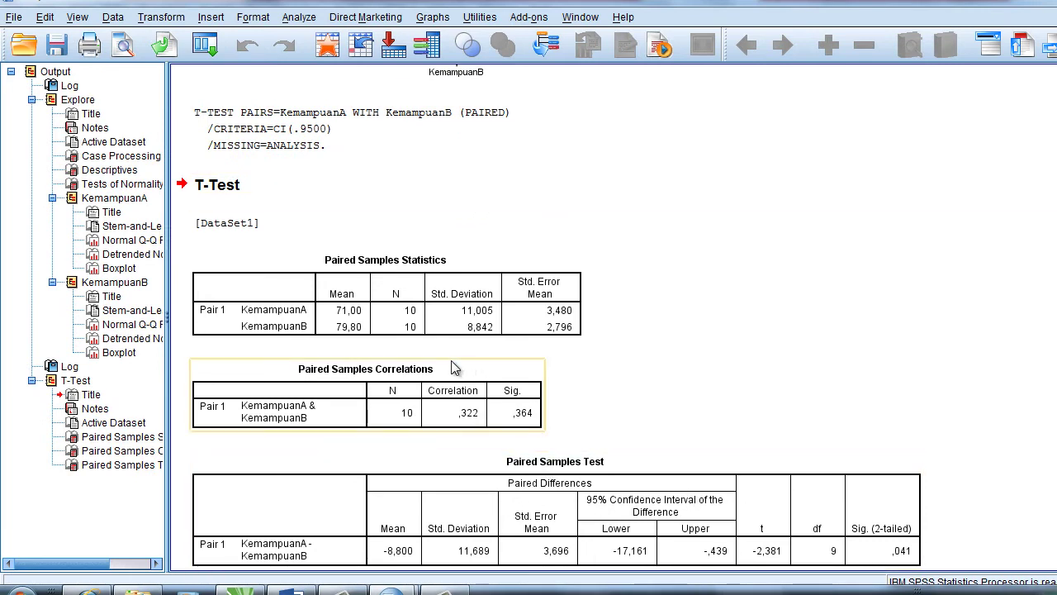
left_click(508, 477)
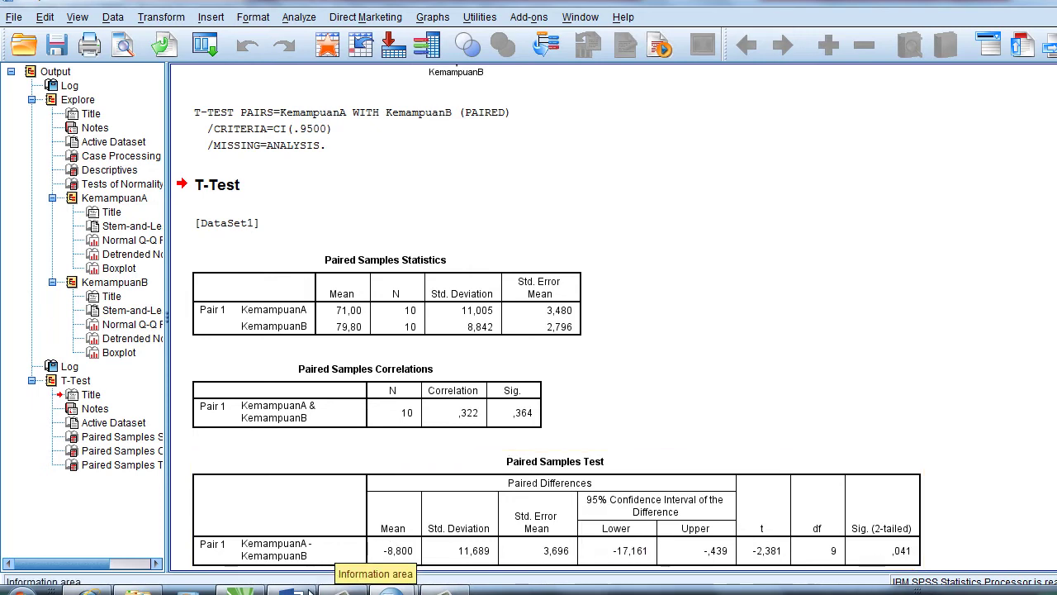
left_click(291, 588)
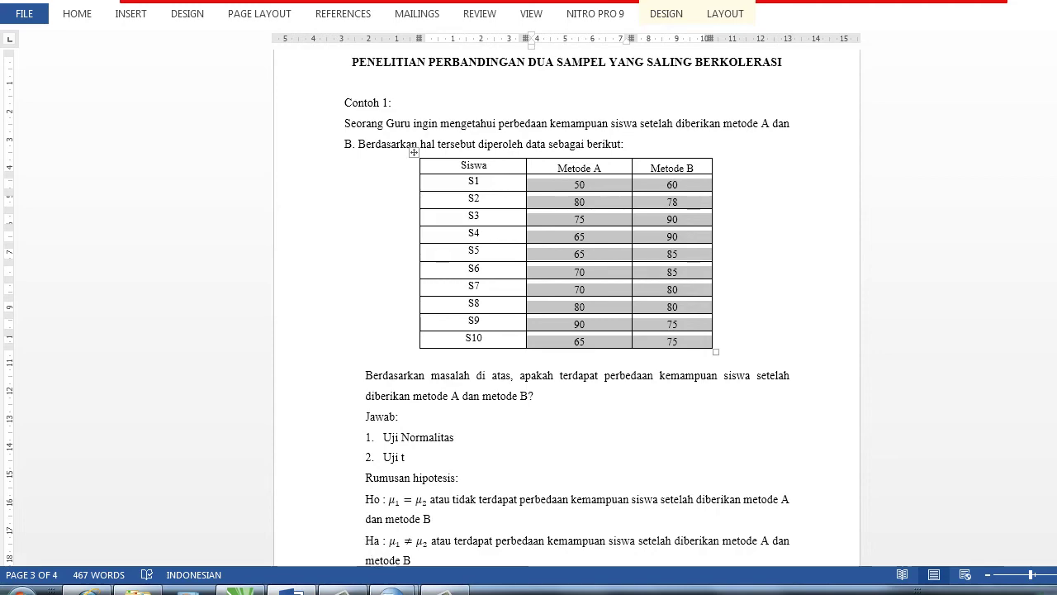
mouse_move(402, 588)
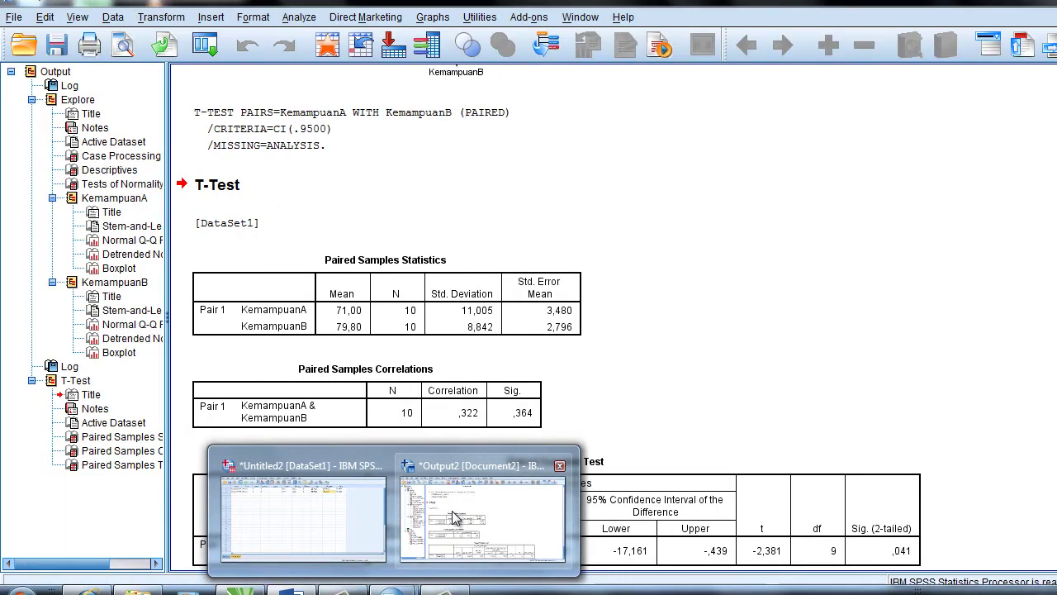
left_click(452, 511)
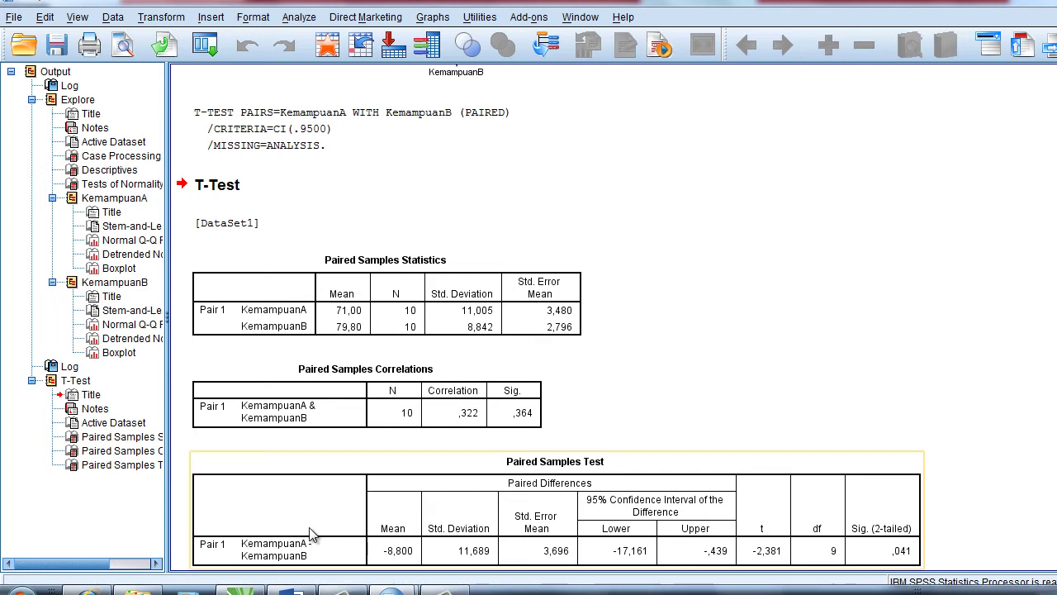
- Switch to Word and copy the Metode A and Metode B scores of students S1 to S10 from the Contoh 2 table
left_click(304, 588)
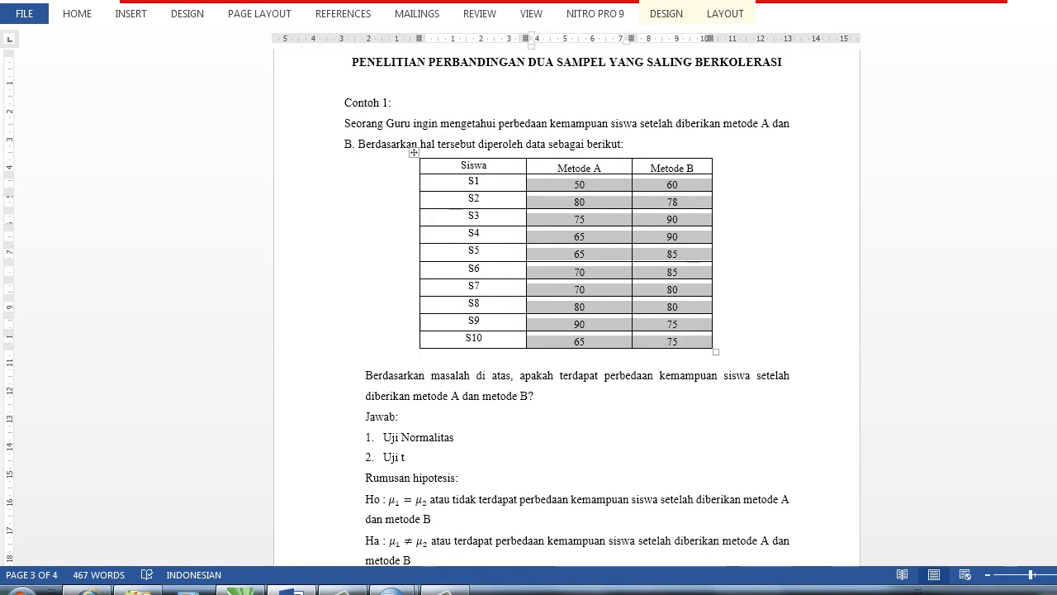
left_click_drag(1045, 315, 1045, 455)
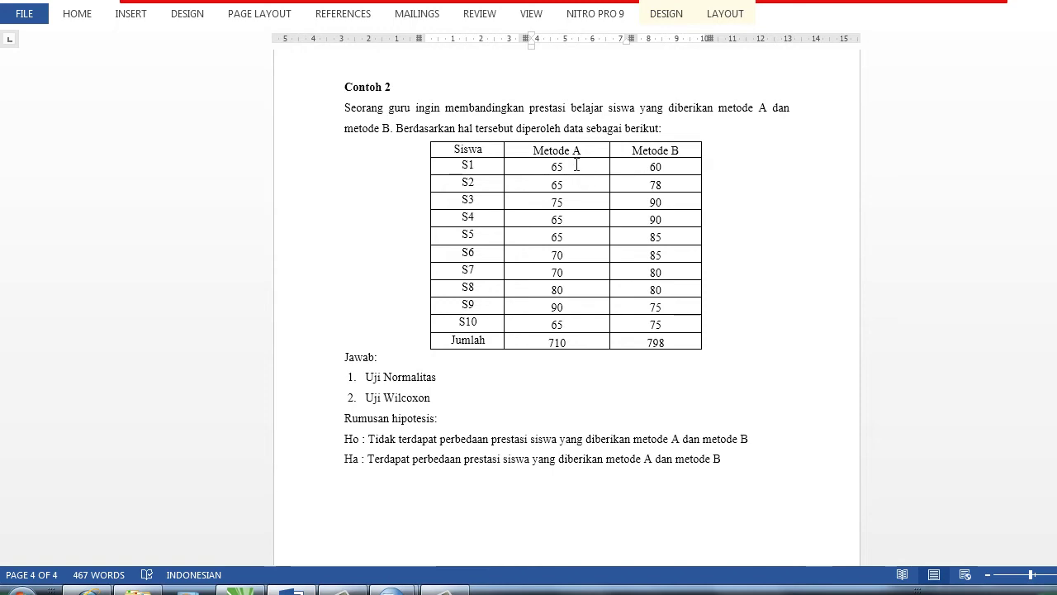
left_click_drag(578, 168, 647, 254)
left_click_drag(657, 290, 661, 328)
key("ctrl+c")
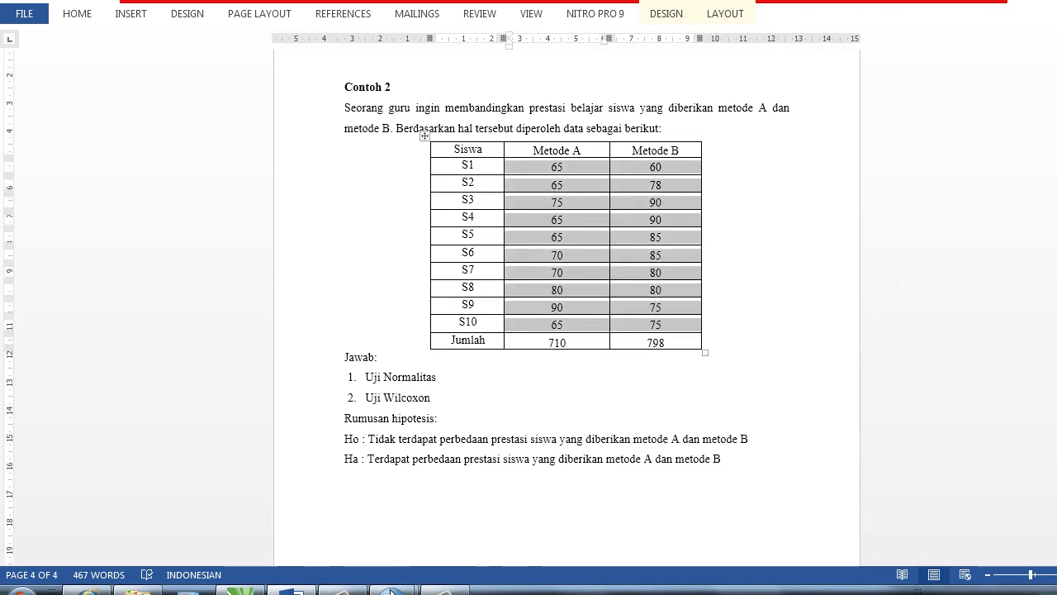
- Switch to the SPSS dataset and paste the copied scores into the first two empty columns, starting at row 1
mouse_move(390, 588)
left_click(345, 534)
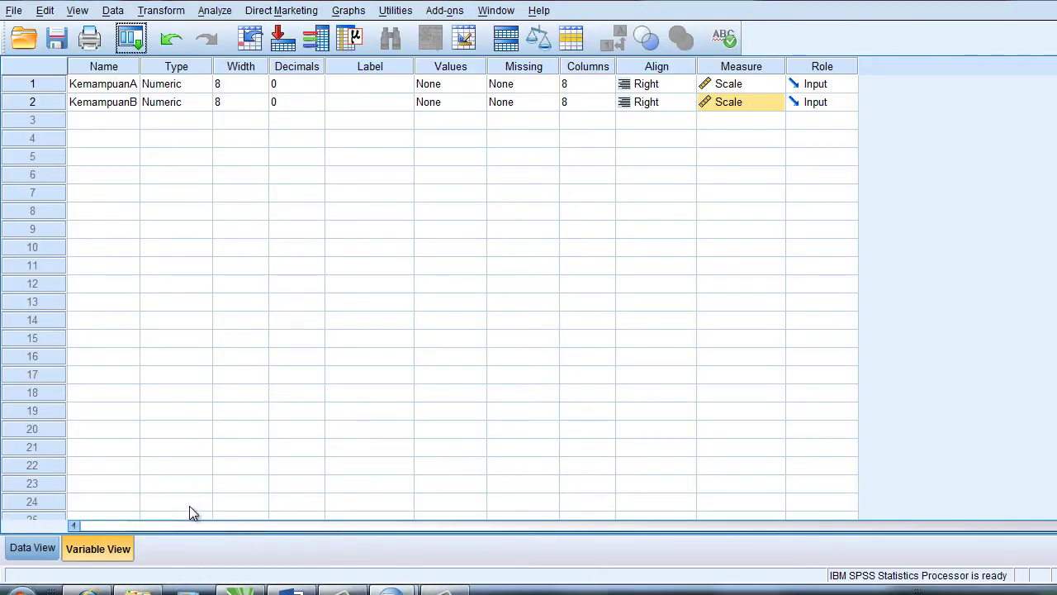
left_click(33, 548)
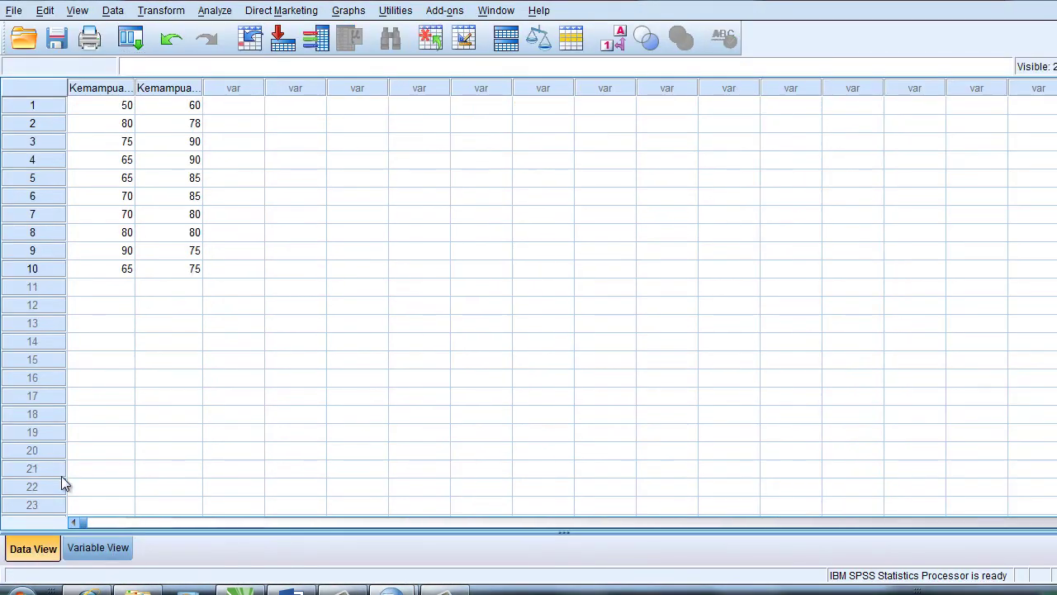
left_click(251, 107)
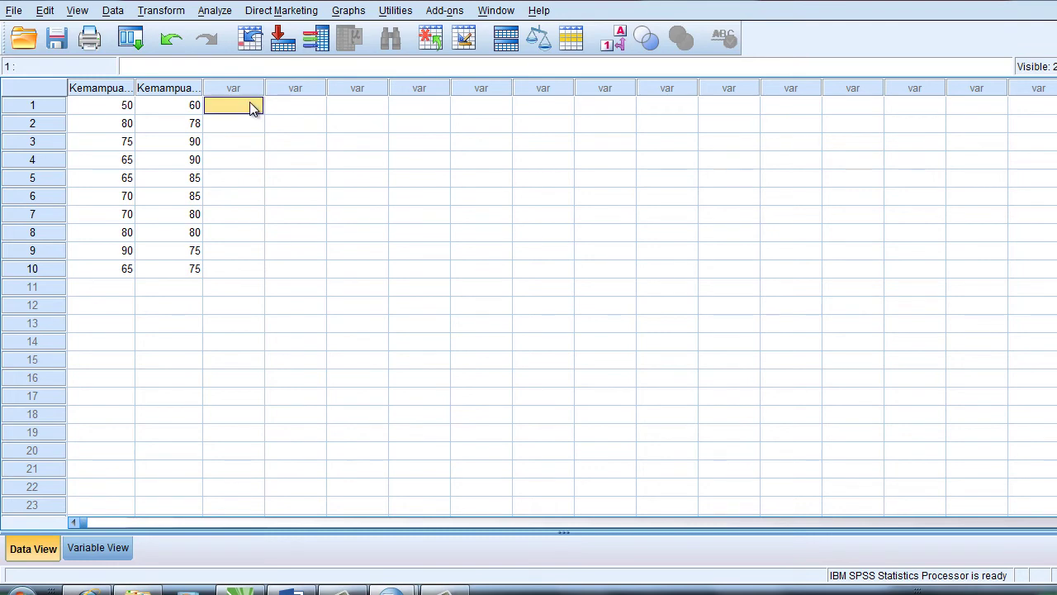
key("ctrl+v")
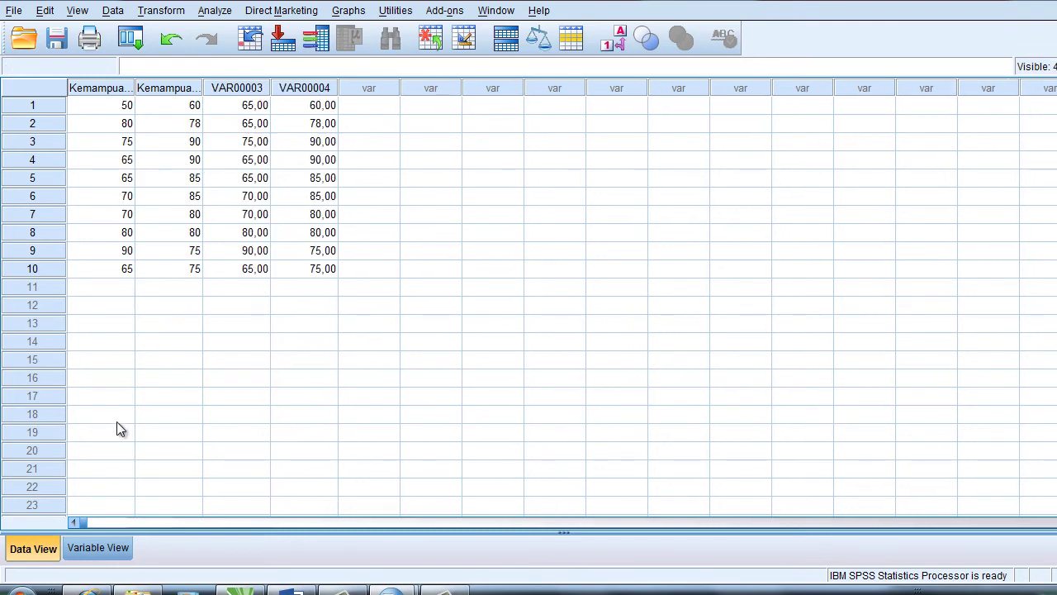
- Rename the two pasted variables VAR00003 and VAR00004 as PrestasiA and PrestasiB
left_click(100, 548)
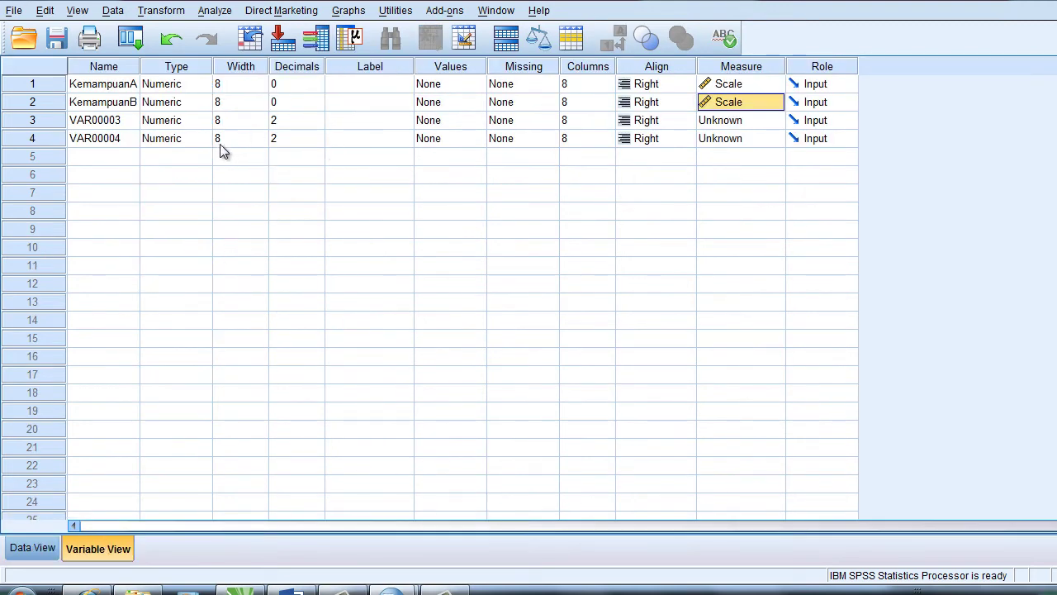
left_click(117, 121)
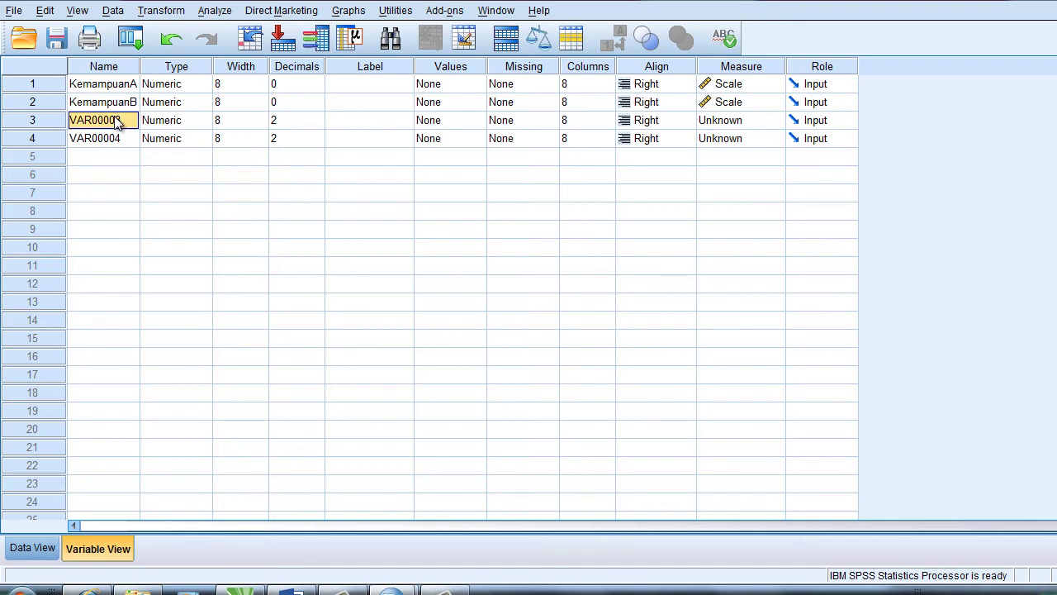
type("PrestasiA")
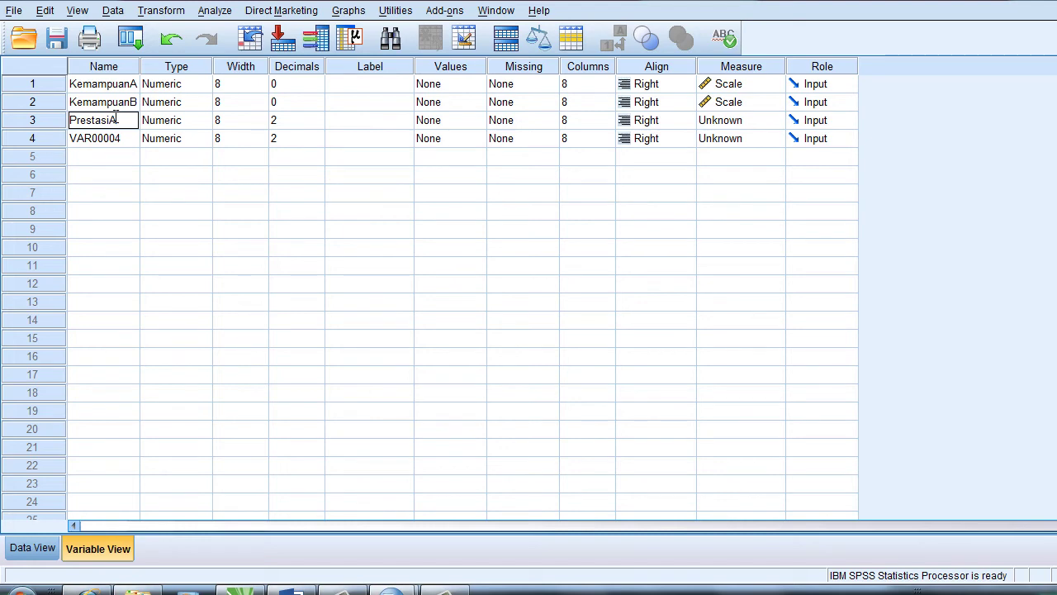
left_click(108, 144)
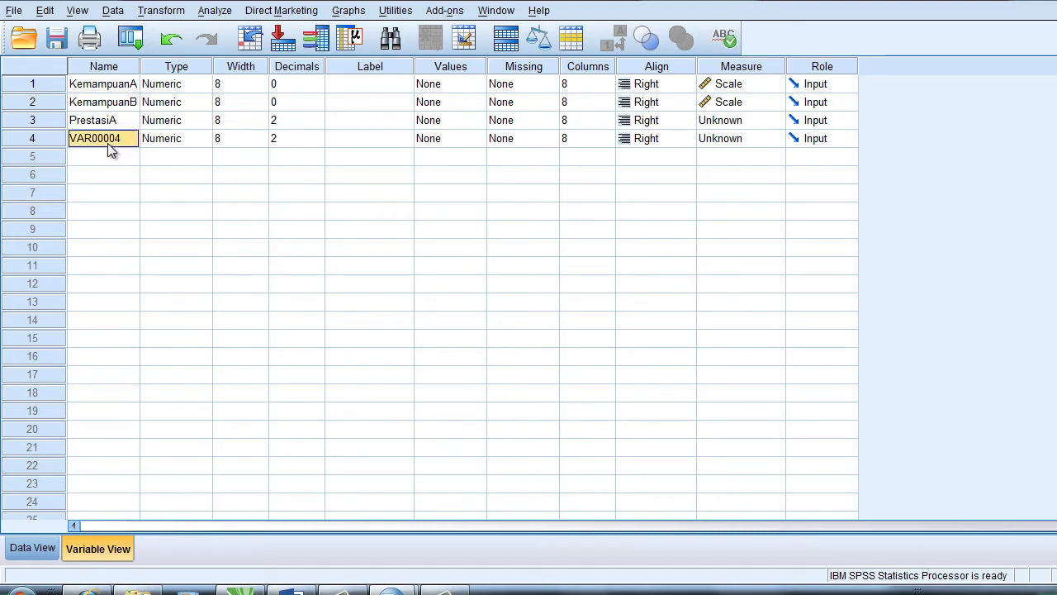
type("PrestasiB")
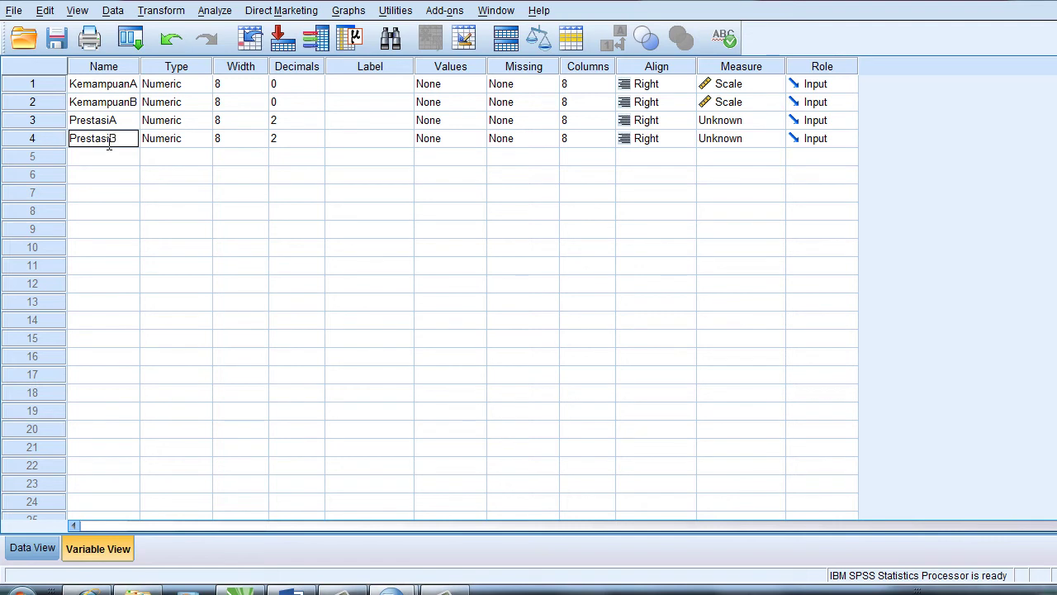
- Set the number of decimals of PrestasiA and PrestasiB to 0
left_click(317, 127)
left_click(317, 125)
left_click(316, 125)
left_click(318, 143)
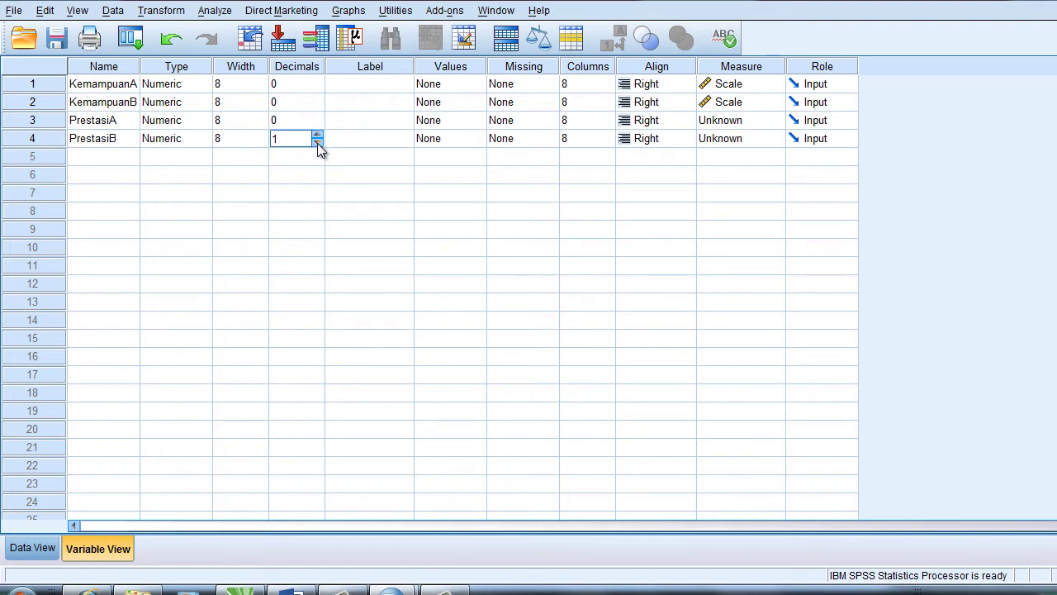
left_click(318, 143)
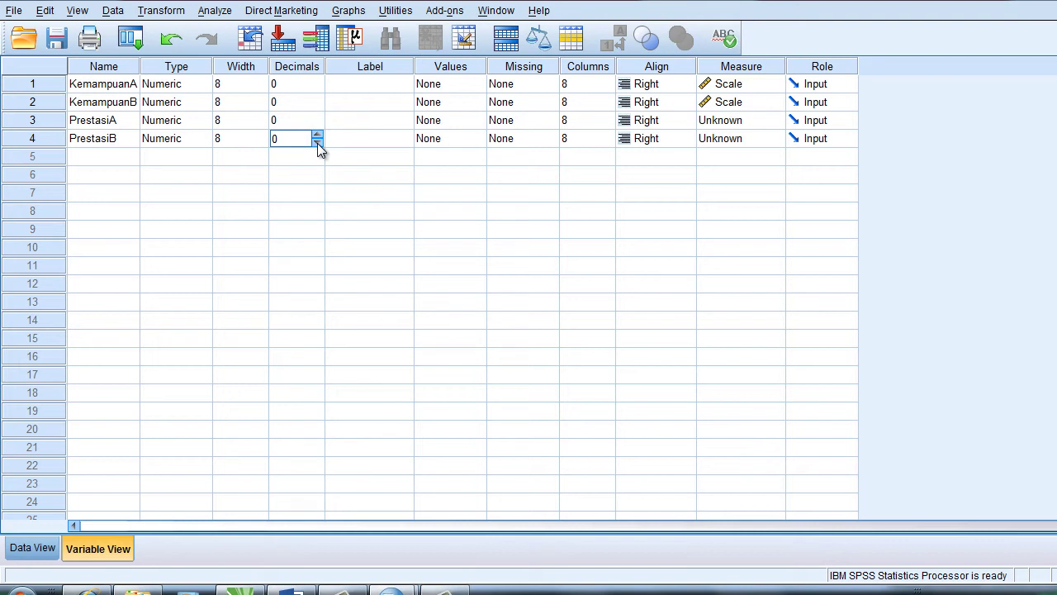
- Set the measurement level of PrestasiA and PrestasiB to Scale
left_click(756, 126)
left_click(752, 138)
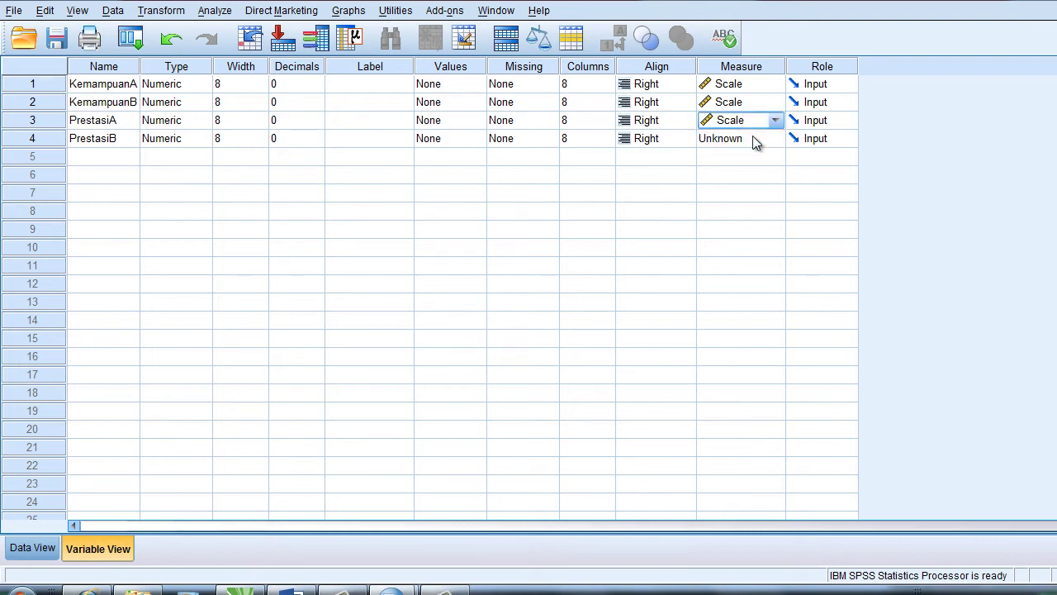
left_click(752, 138)
left_click(750, 159)
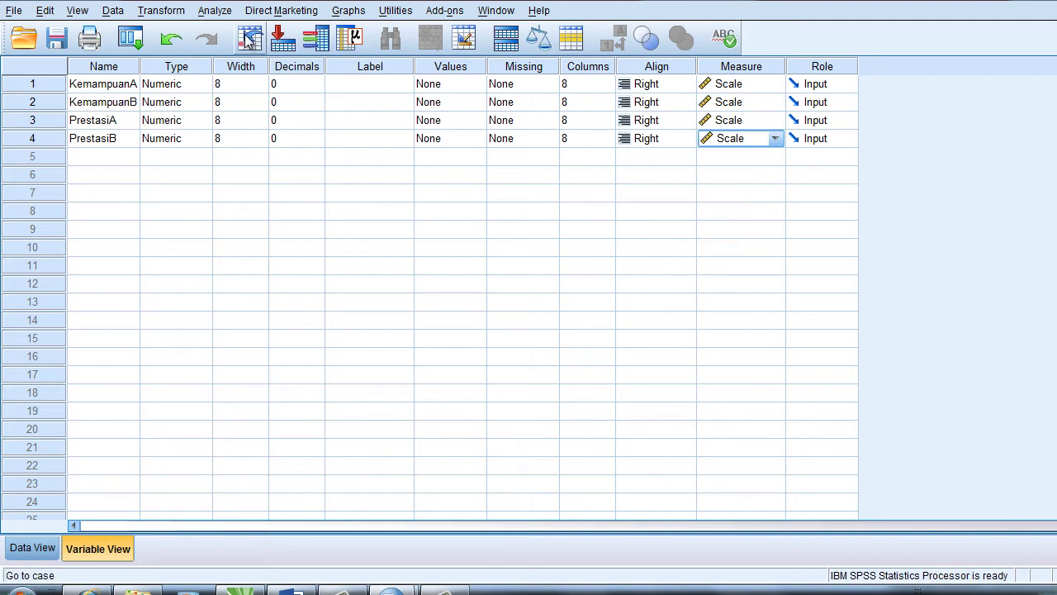
- In a new Explore analysis, replace KemampuanA and KemampuanB with PrestasiA and PrestasiB as the dependent variables
left_click(221, 13)
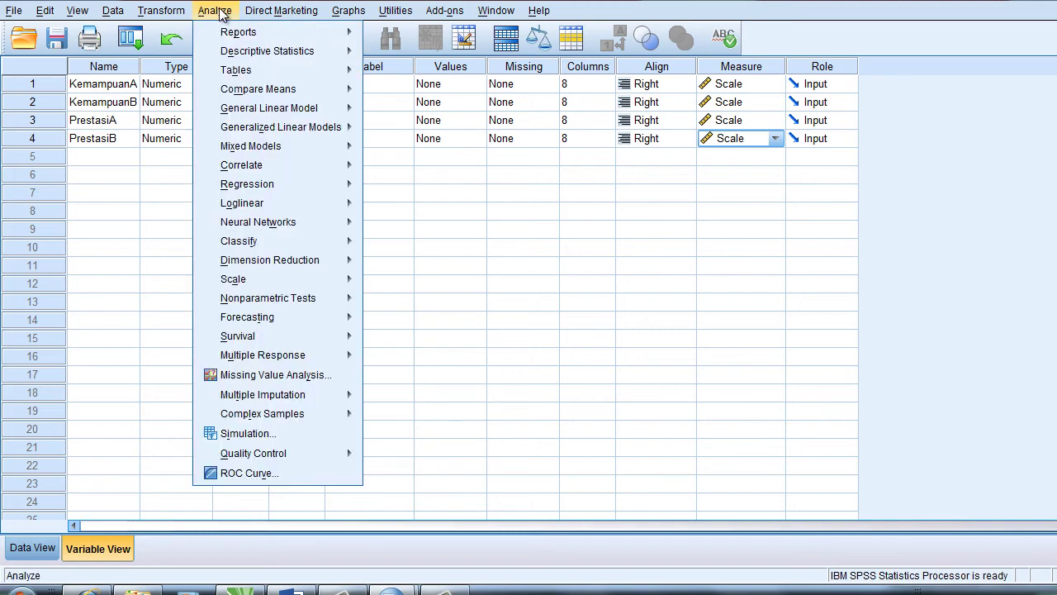
mouse_move(254, 53)
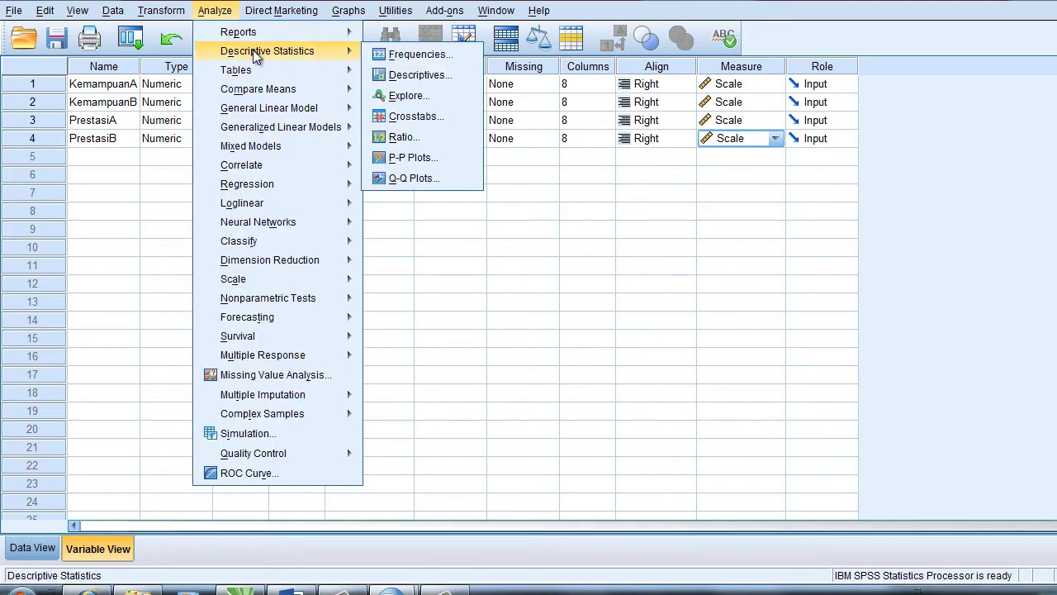
left_click(410, 98)
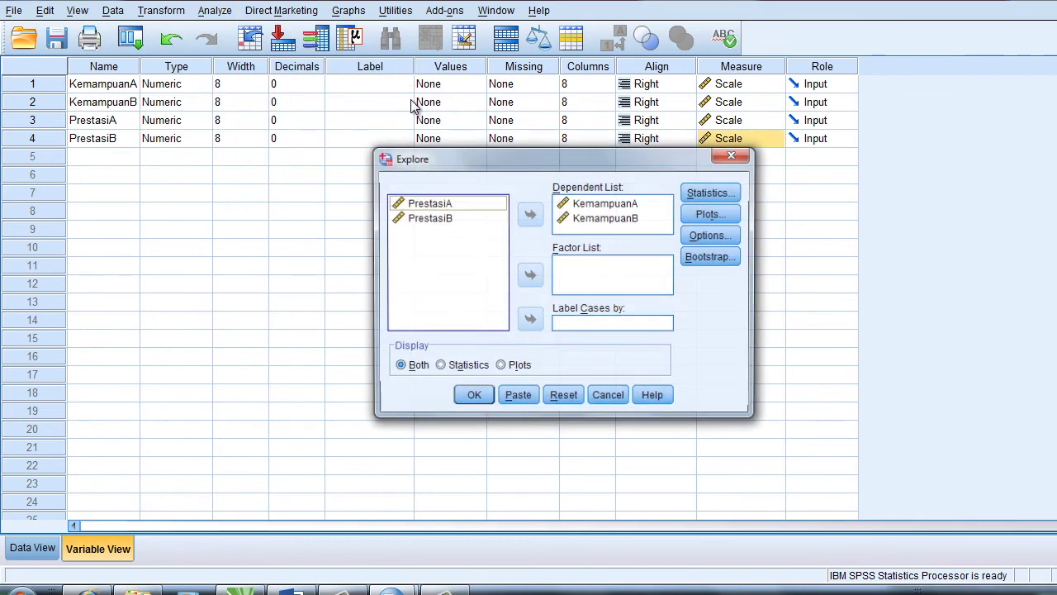
left_click(572, 203)
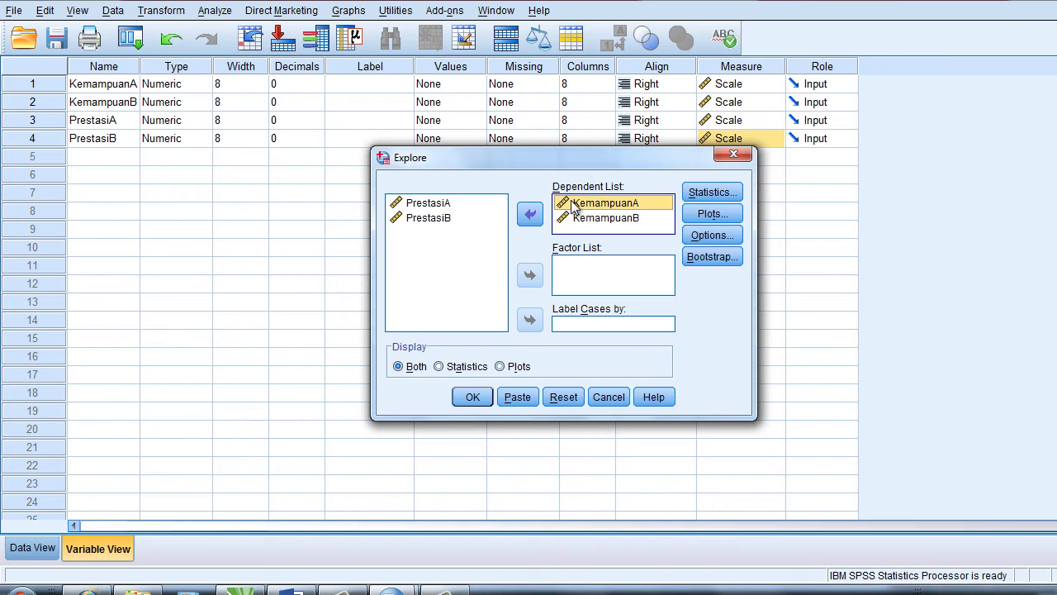
left_click(576, 218, "shift")
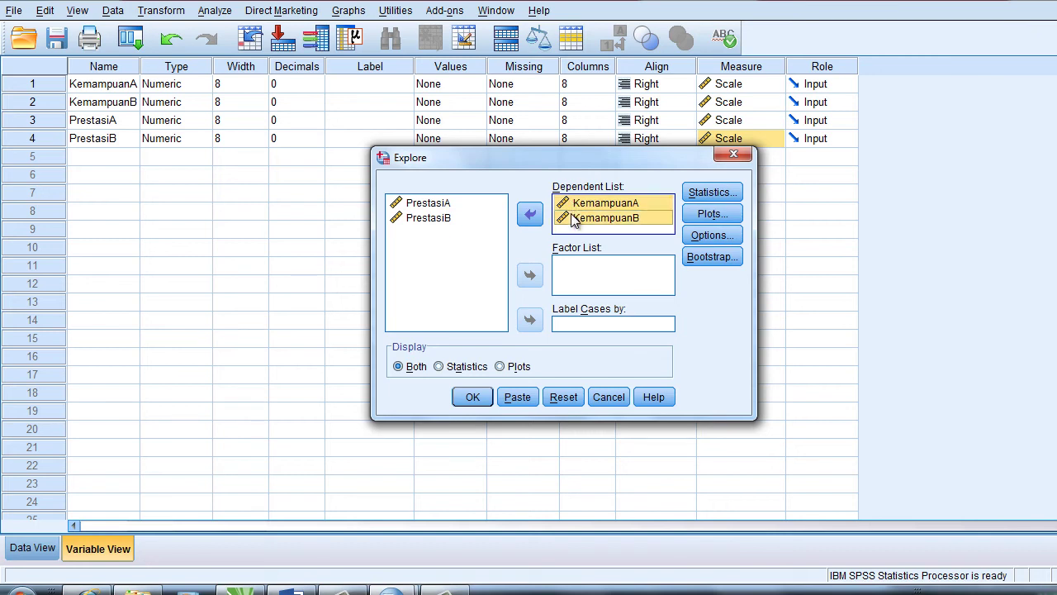
left_click(532, 215)
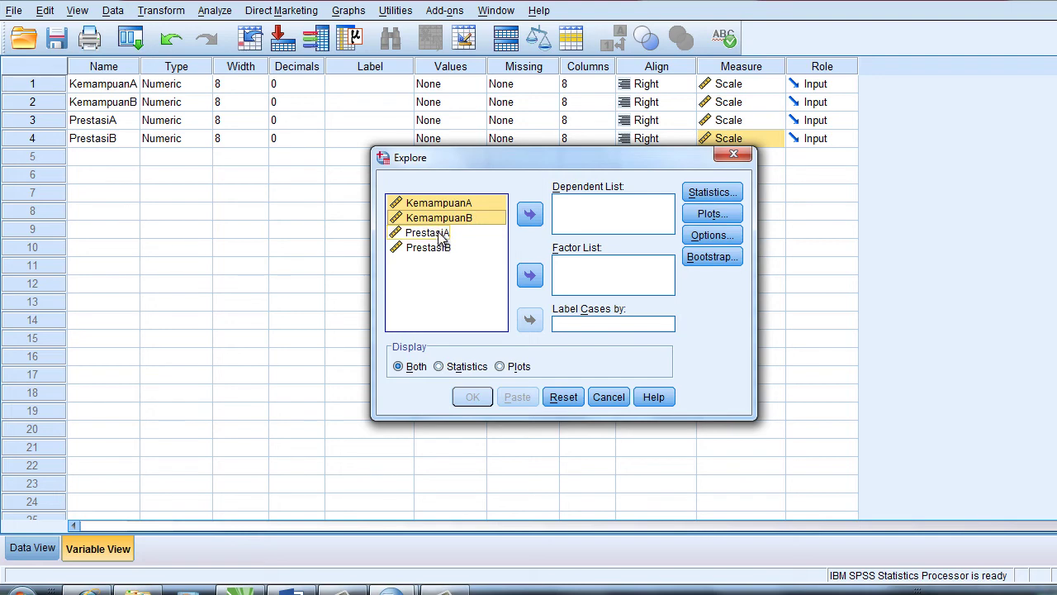
left_click(441, 234)
left_click(440, 250, "shift")
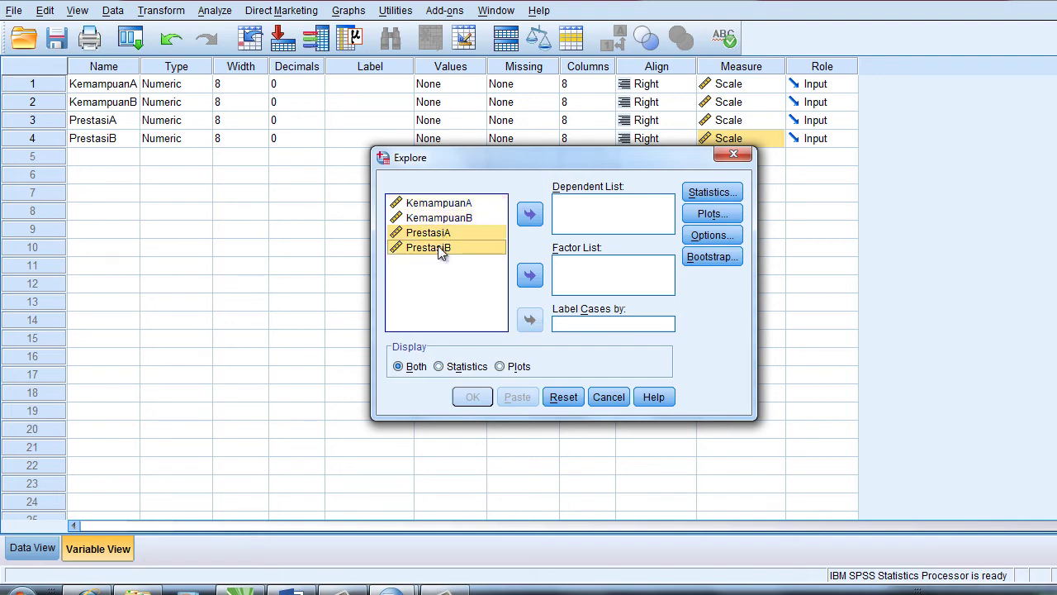
left_click(530, 216)
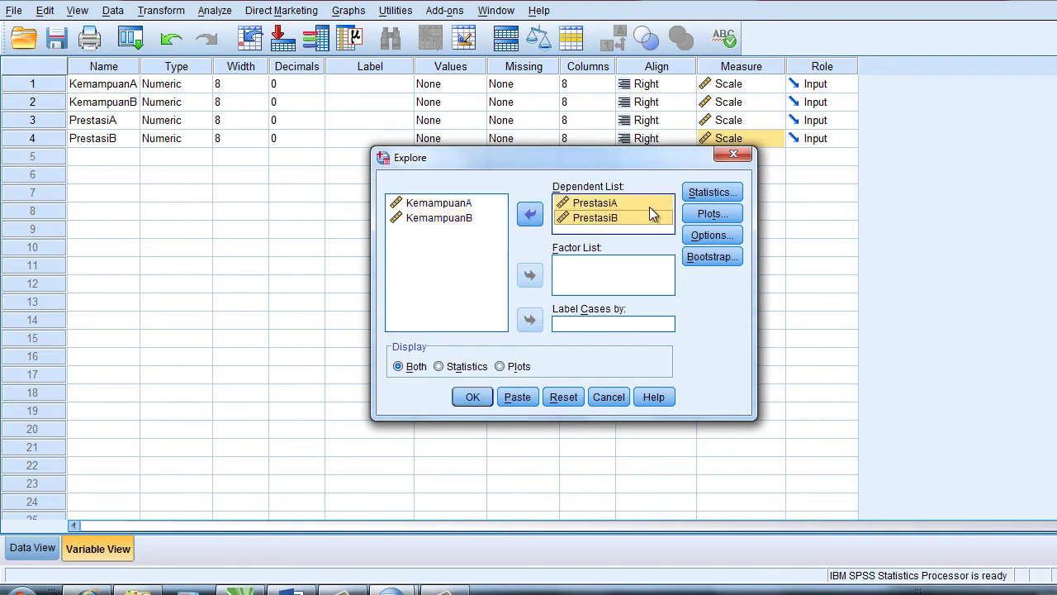
- Check that normality plots with tests are enabled and run the Explore analysis
left_click(706, 217)
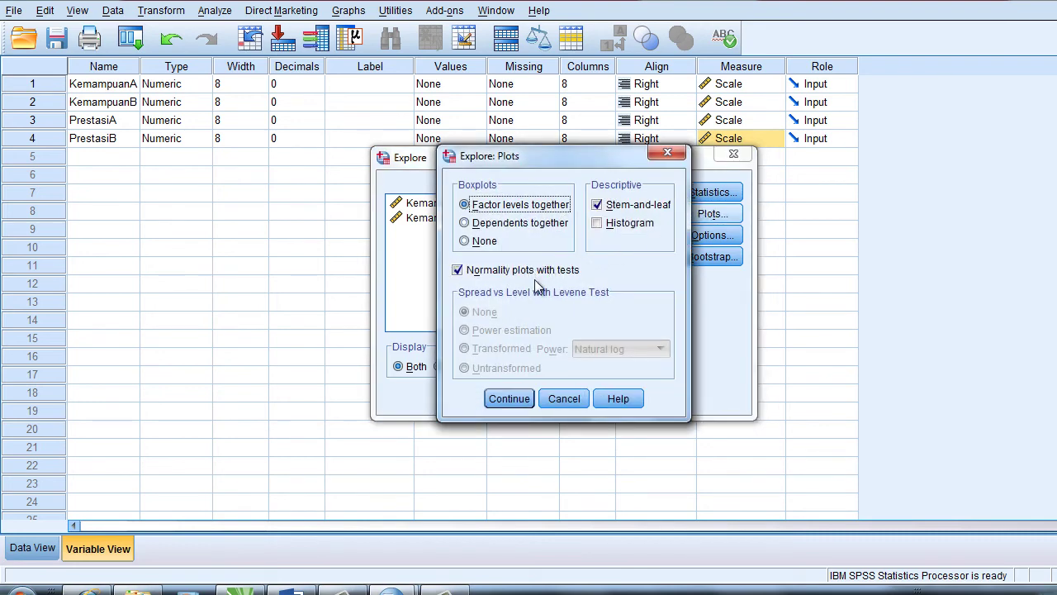
left_click(510, 400)
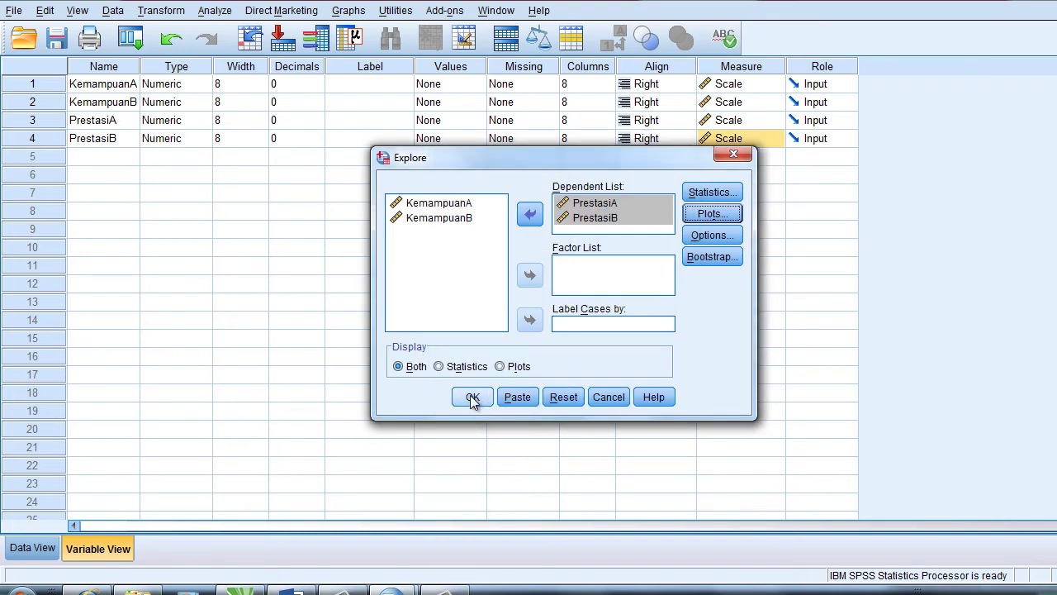
left_click(473, 400)
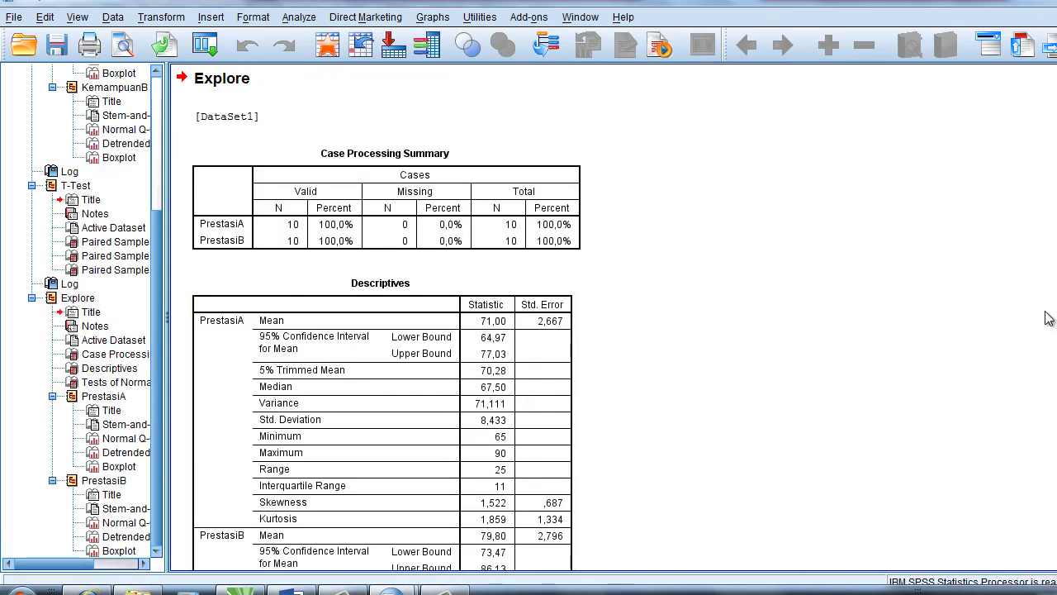
- Examine the Tests of Normality table for PrestasiA and PrestasiB, and the Contoh 2 test list and hypotheses in the Word document
scroll(413, 331, "down", 10)
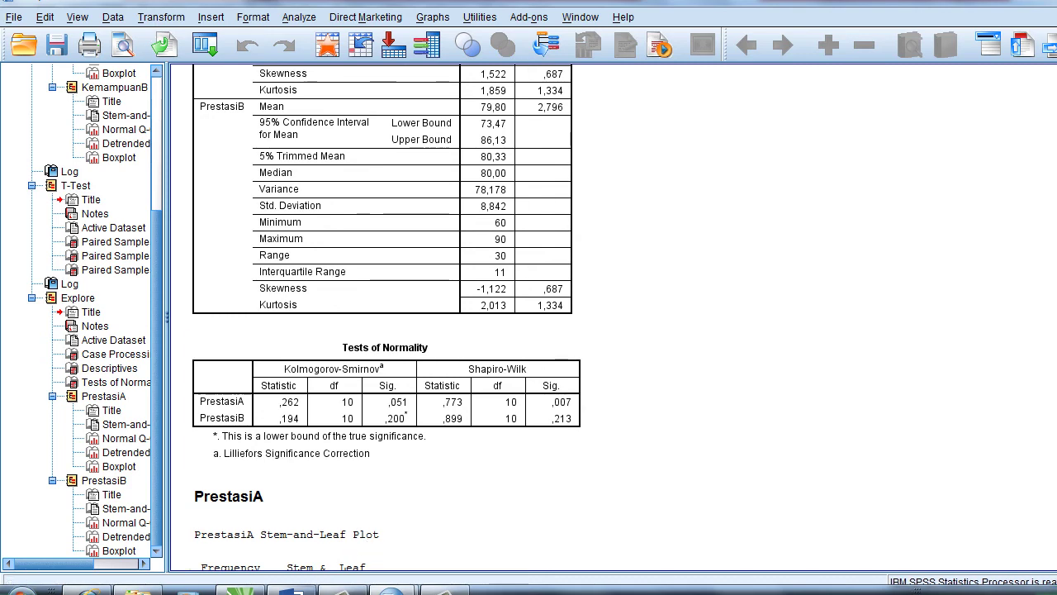
left_click(291, 592)
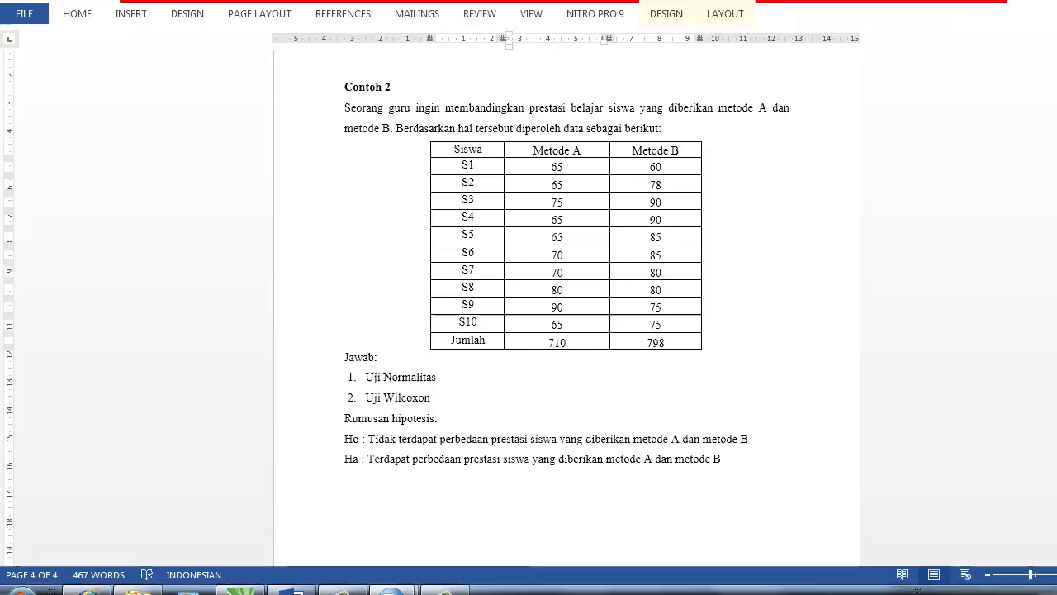
left_click(415, 501)
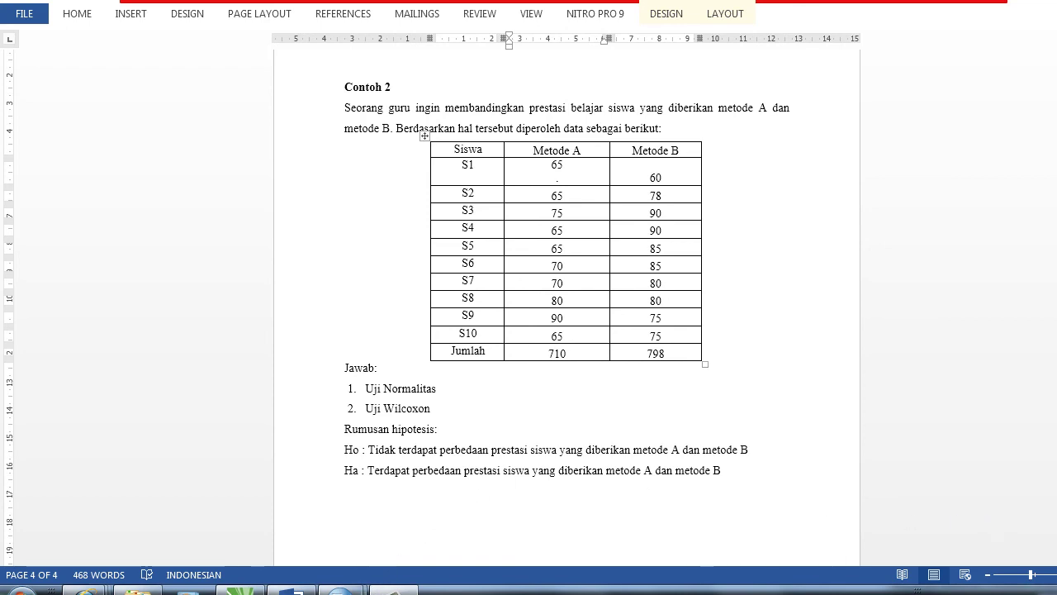
- Switch to the SPSS dataset and open the legacy nonparametric test for 2 Related Samples
mouse_move(340, 588)
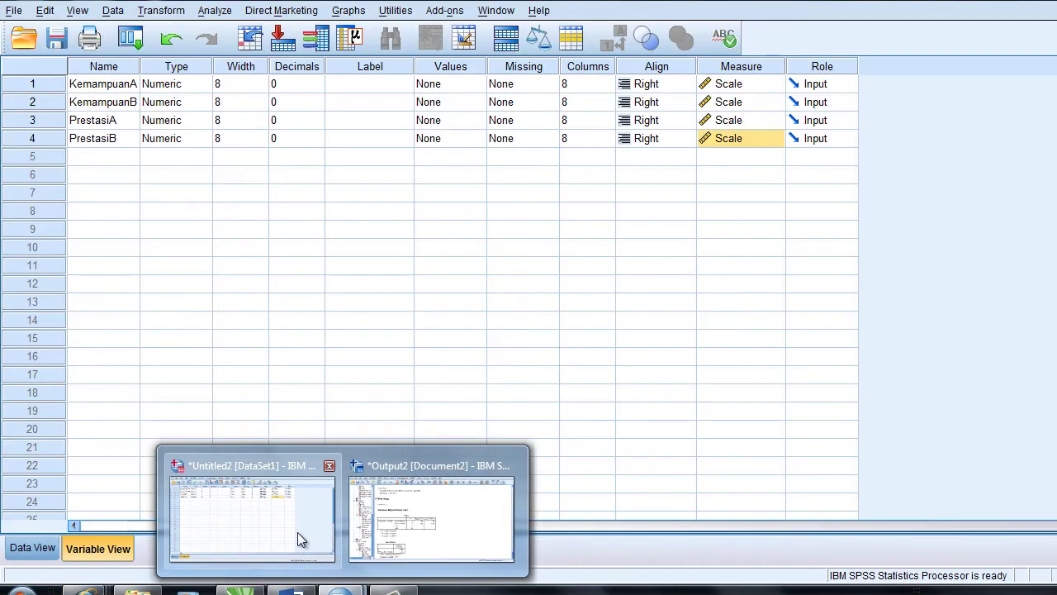
left_click(297, 532)
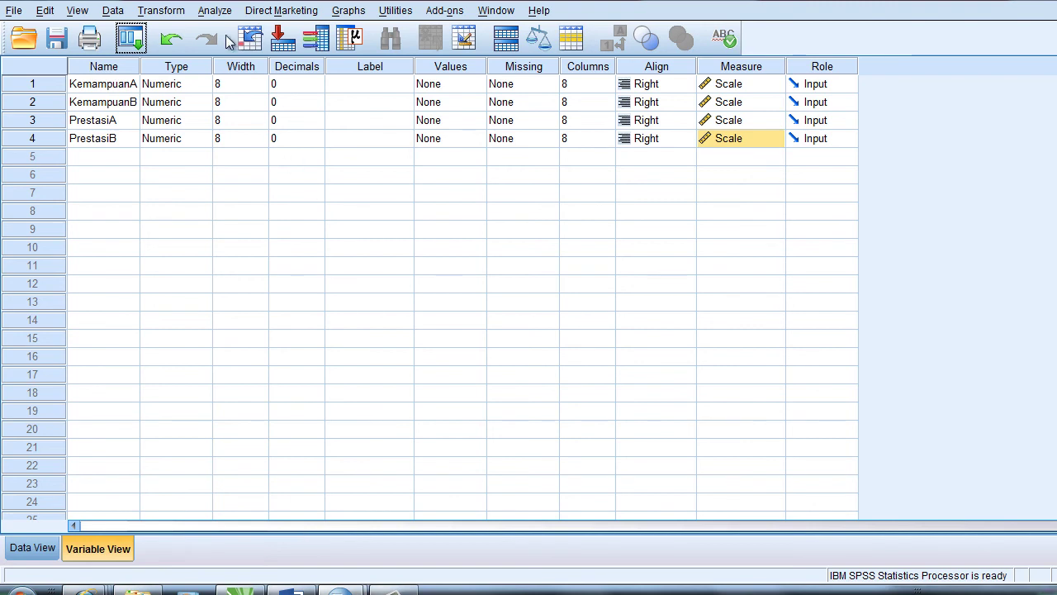
left_click(213, 13)
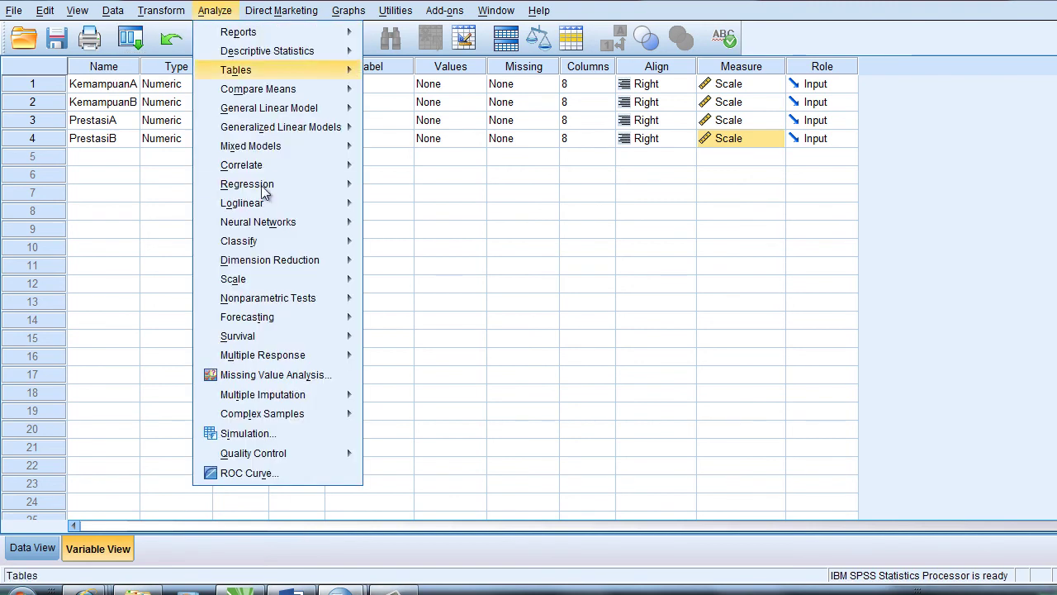
mouse_move(288, 320)
mouse_move(320, 299)
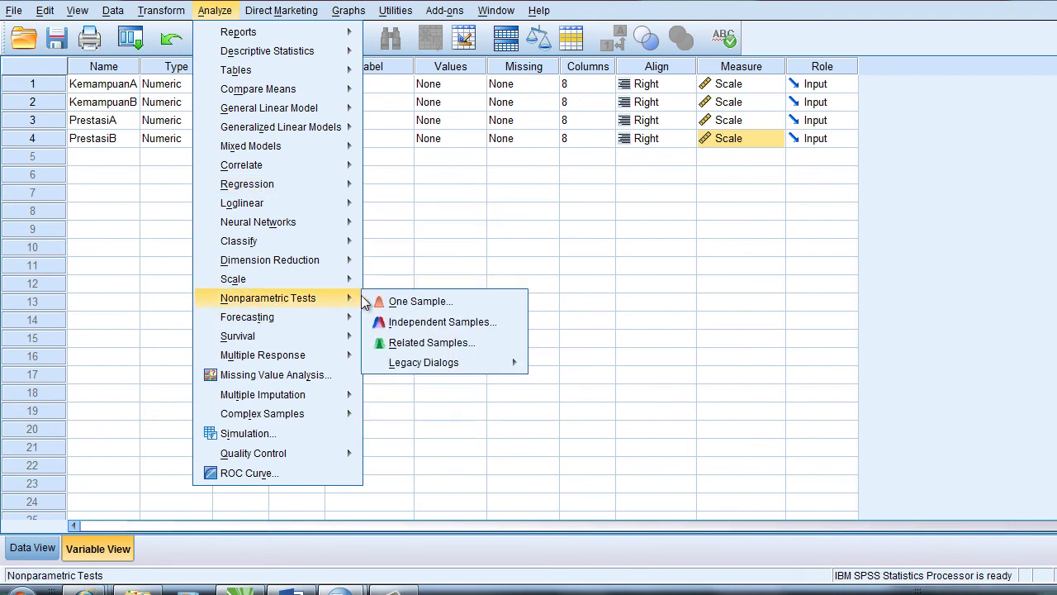
mouse_move(479, 363)
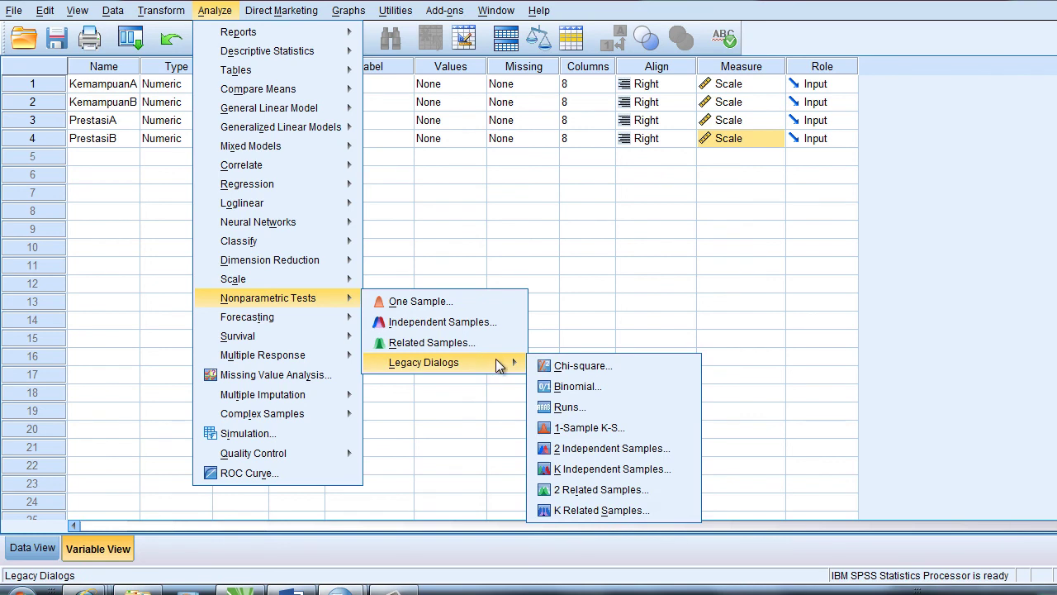
left_click(596, 490)
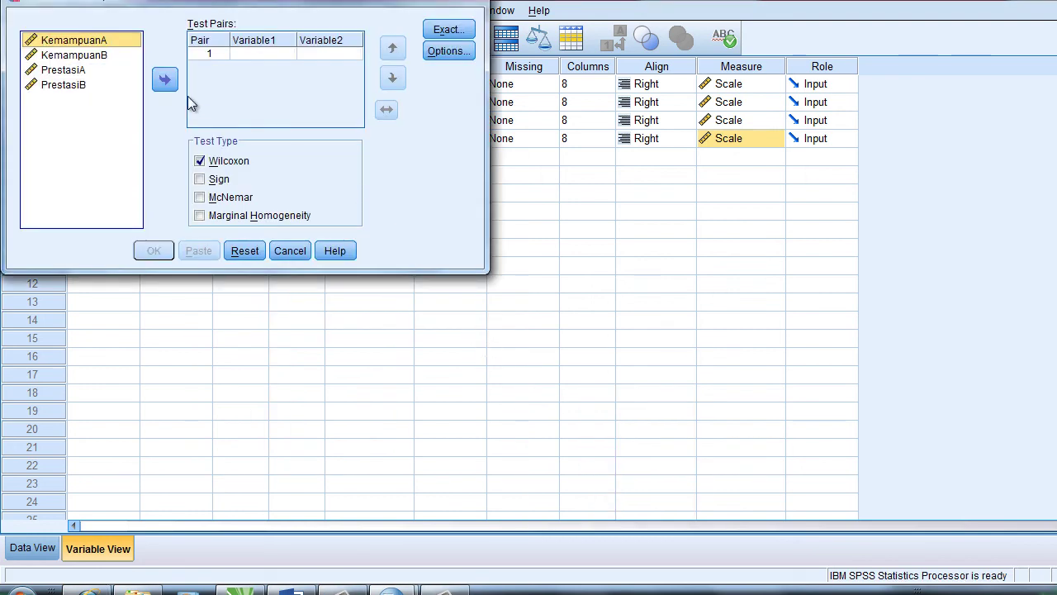
- Set PrestasiA as Variable1 and PrestasiB as Variable2 of the first test pair
left_click(69, 72)
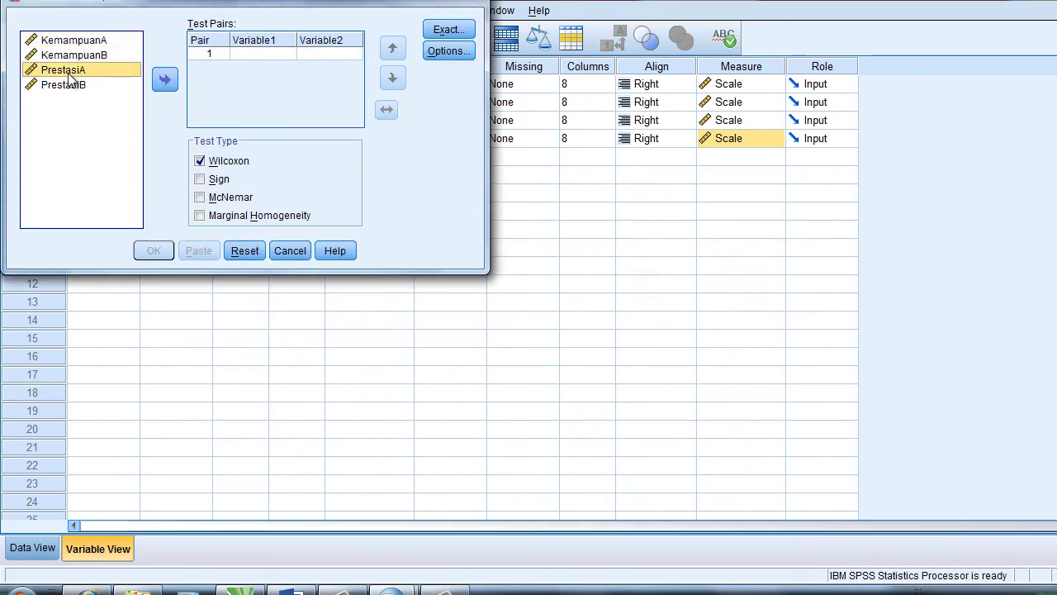
left_click(164, 83)
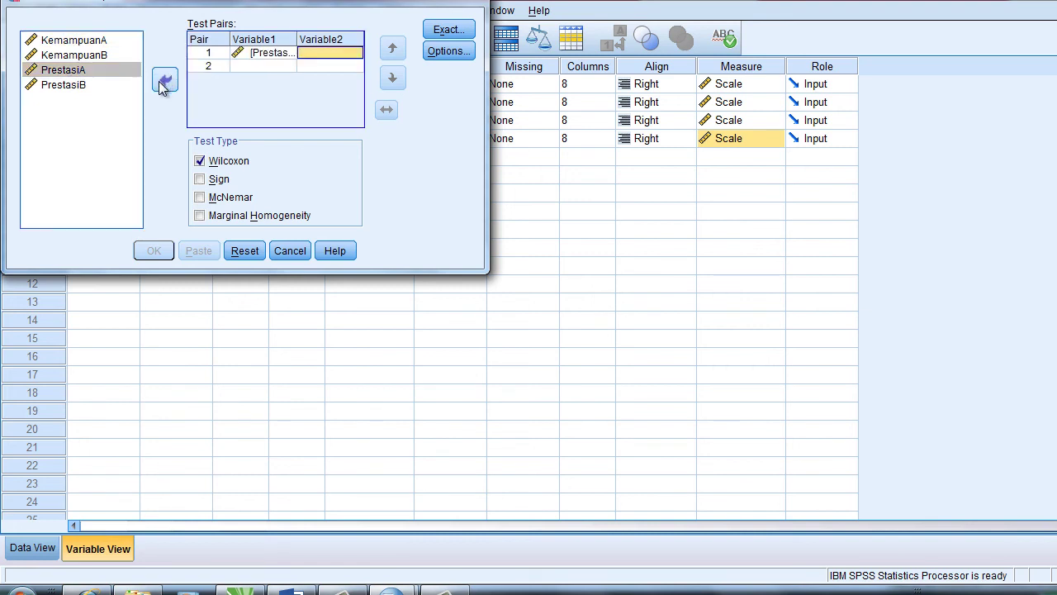
left_click(87, 89)
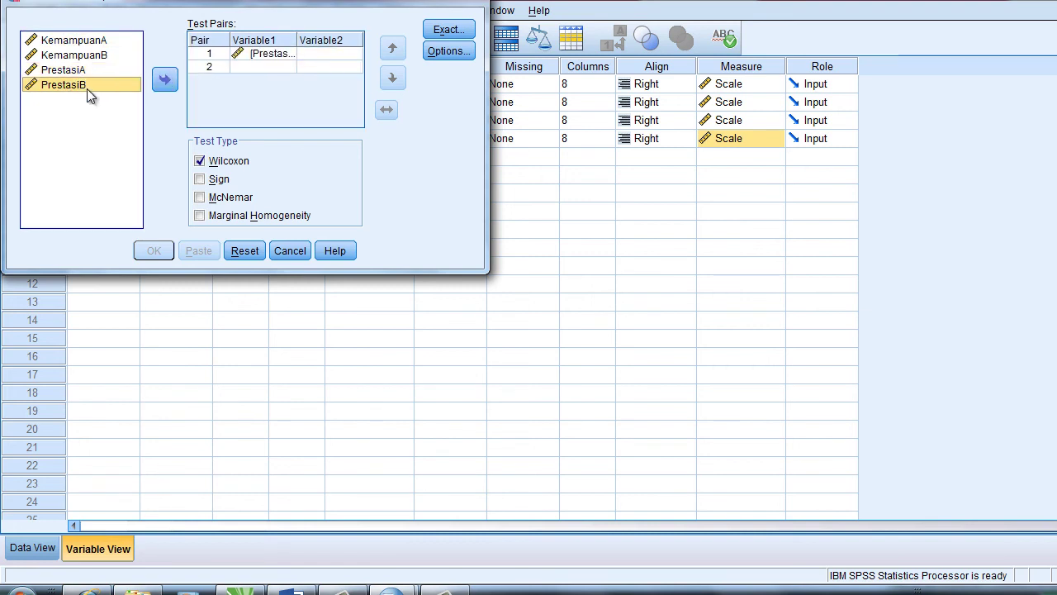
left_click(164, 82)
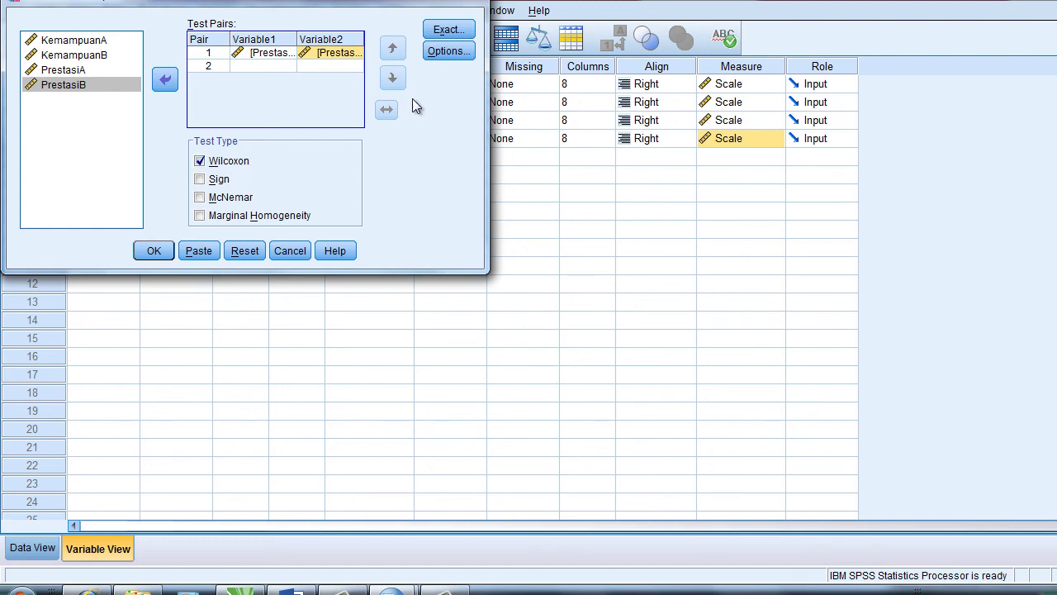
- Look at the test options without changing them and run the Wilcoxon test on the pair
left_click(445, 51)
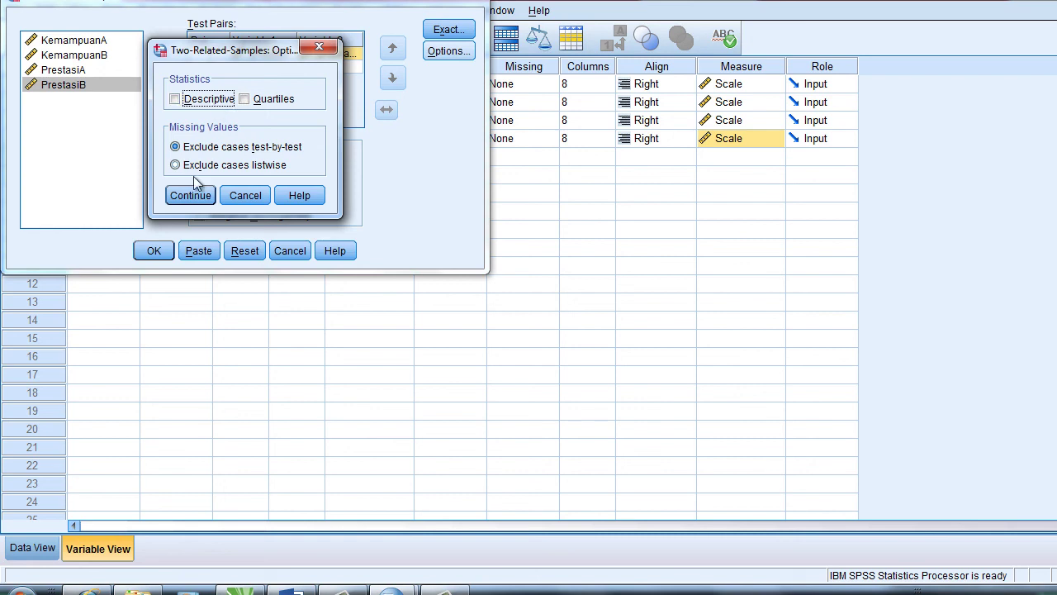
left_click(244, 198)
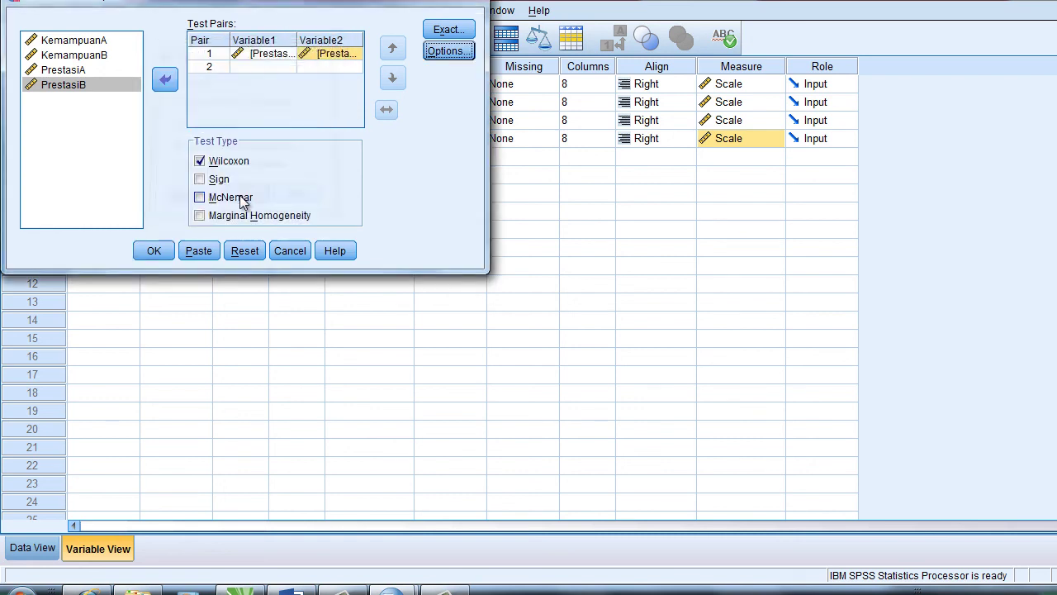
left_click(154, 254)
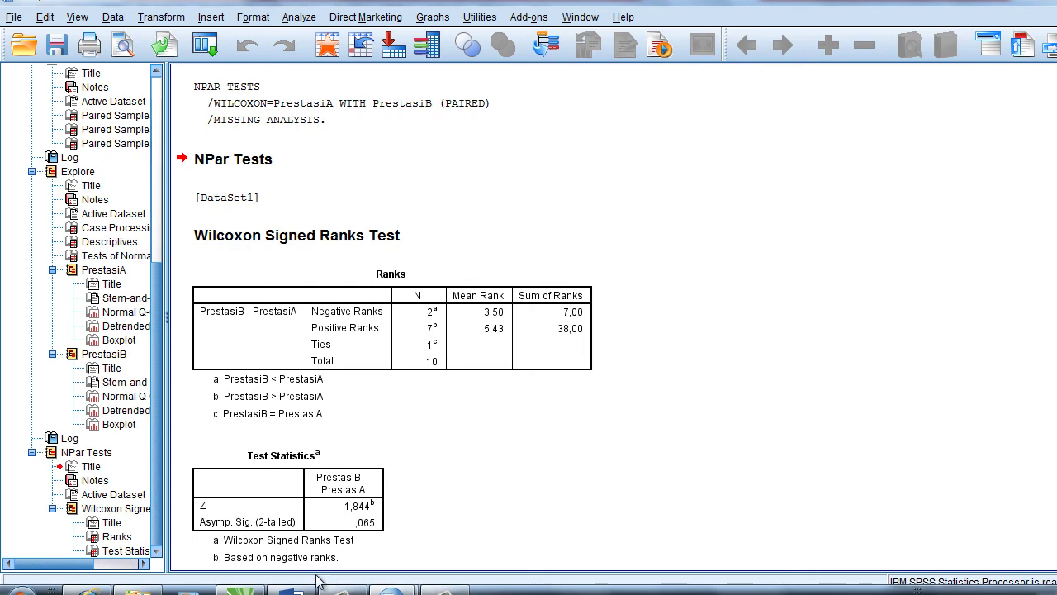
- Switch to the Word document to read the Contoh 2 hypotheses for the Wilcoxon test
left_click(291, 588)
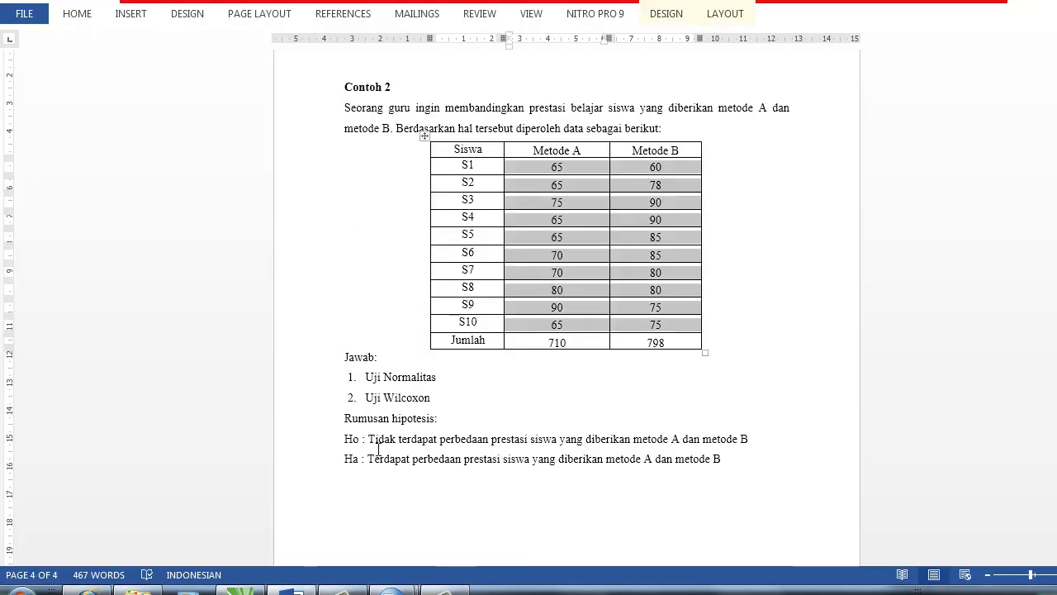